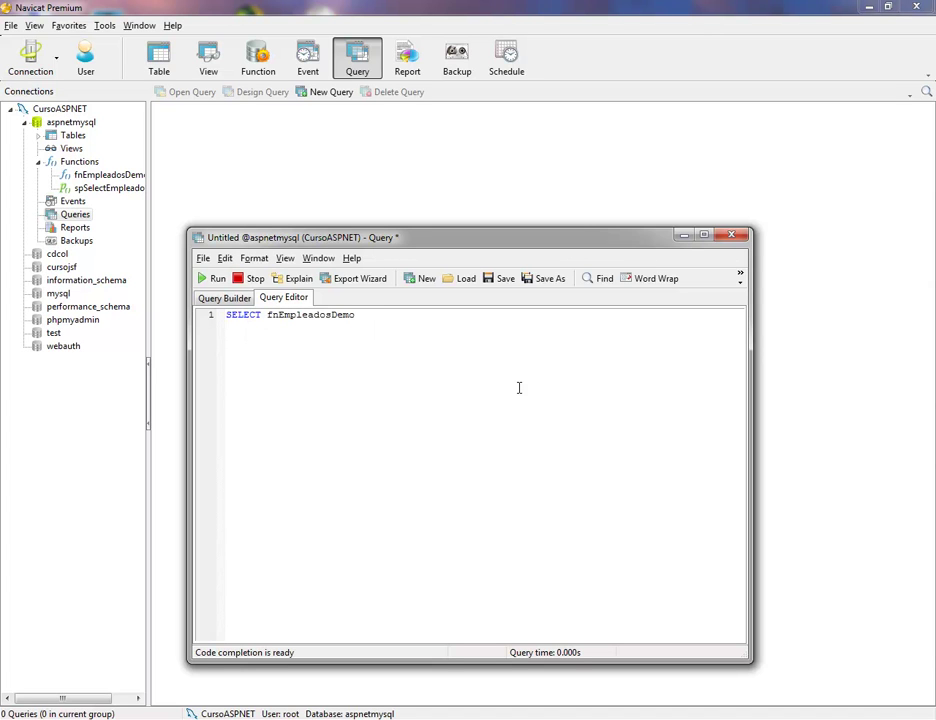
Step: Complete the query as SELECT fnEmpleadosDemo(100,35);, run it, and close the query window
type("()100,35")
key("End")
type(";")
left_click(206, 284)
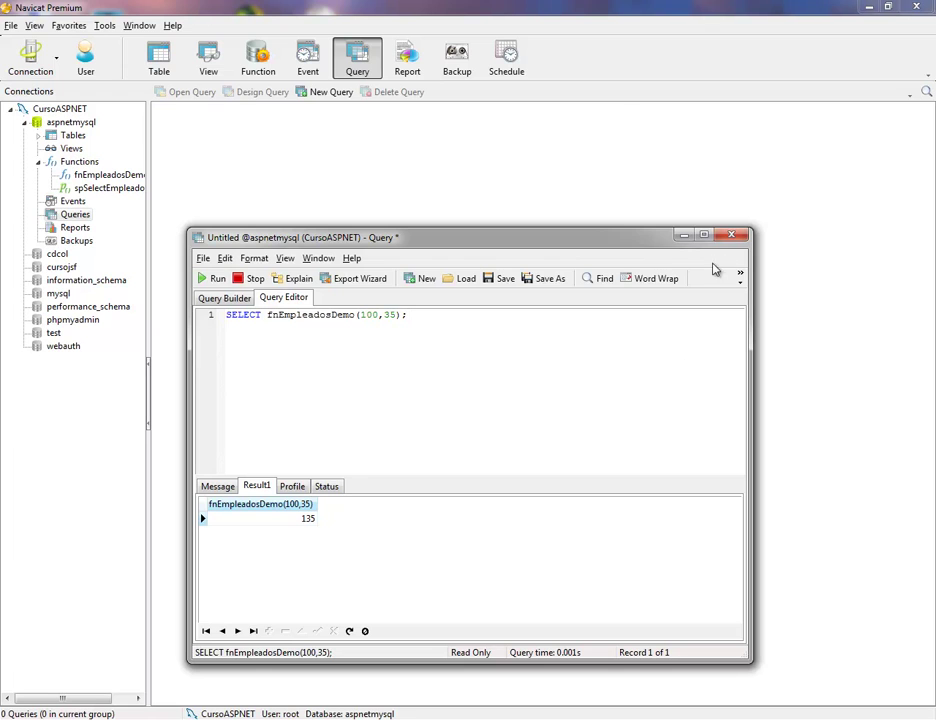
left_click(735, 237)
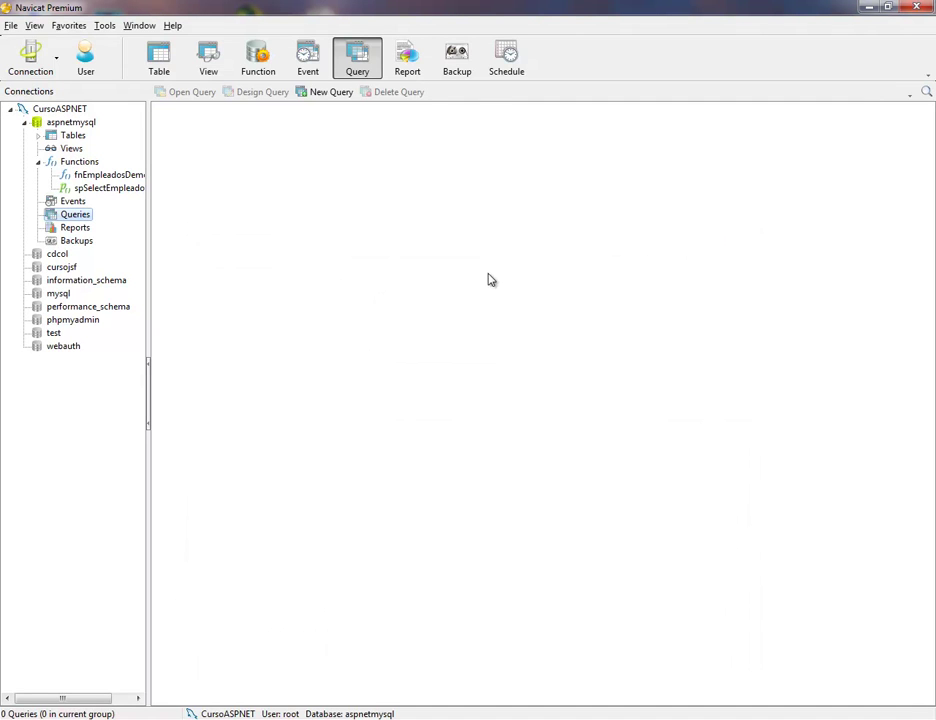
Step: Start a new backup of the aspnetmysql database and review its general, object selection, advanced and message log settings
left_click(457, 68)
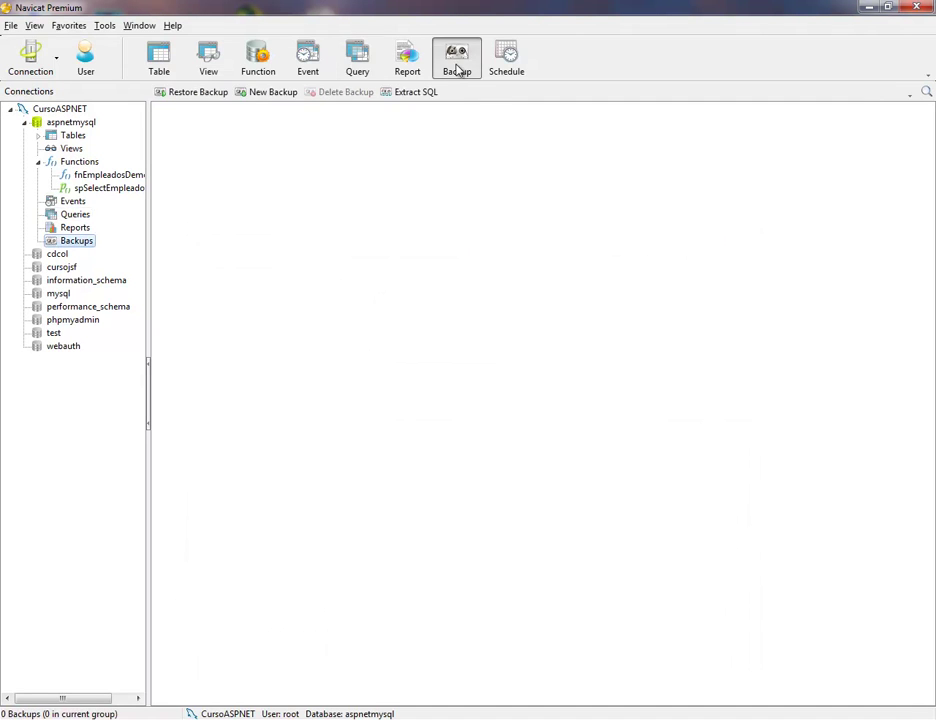
left_click(272, 93)
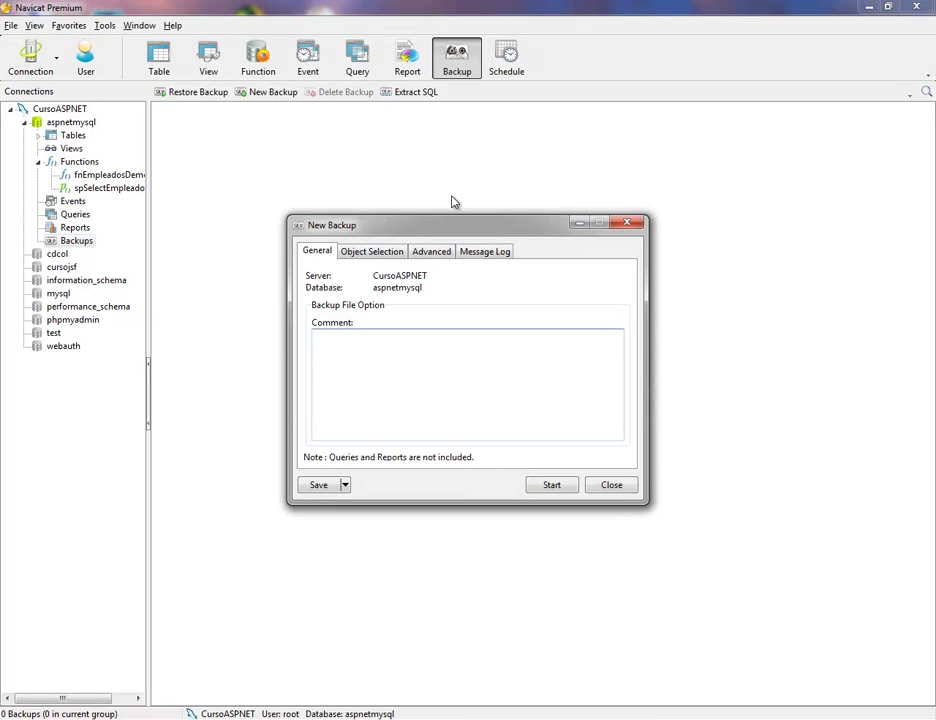
left_click(368, 254)
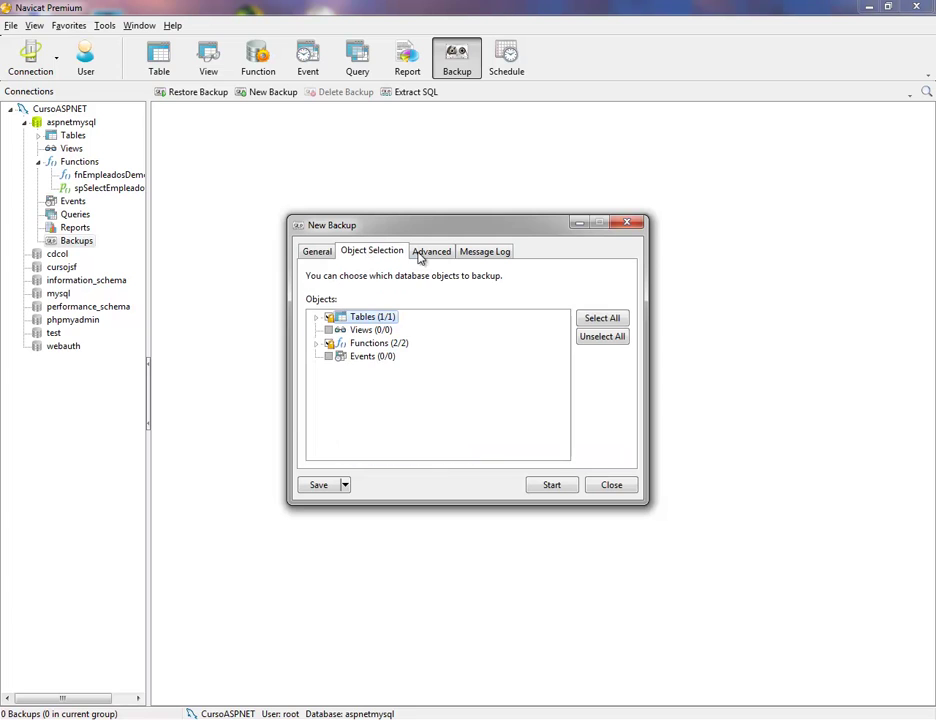
left_click(318, 253)
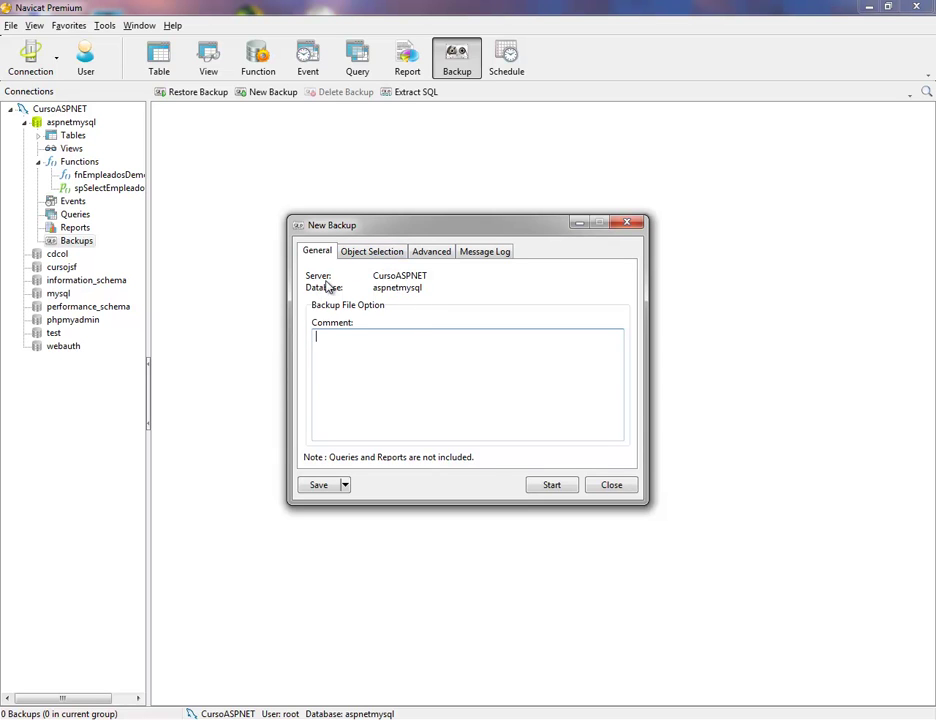
left_click(372, 252)
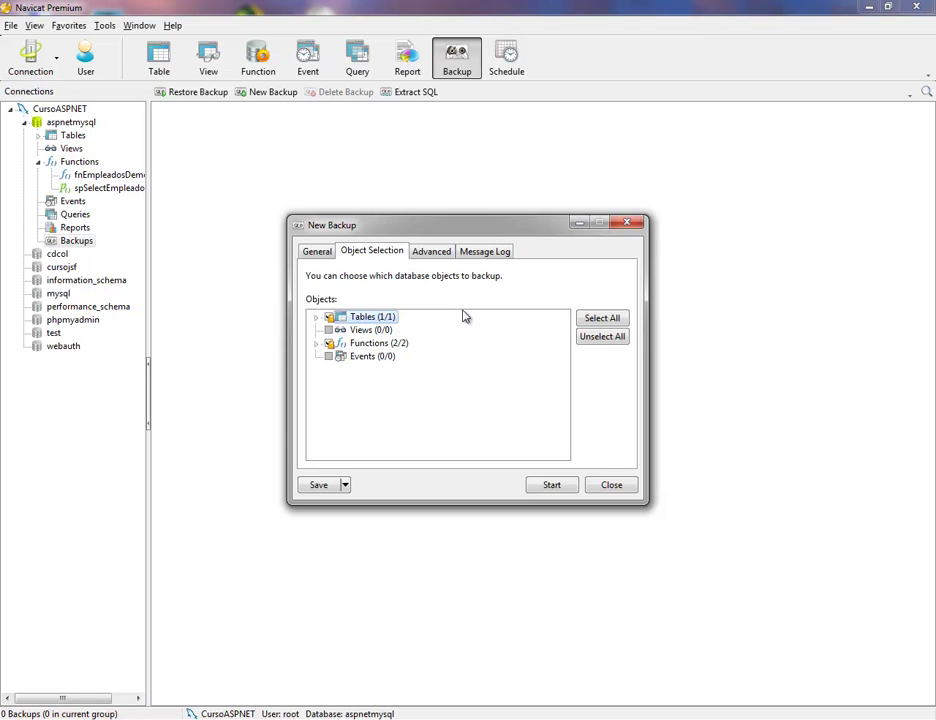
left_click(436, 258)
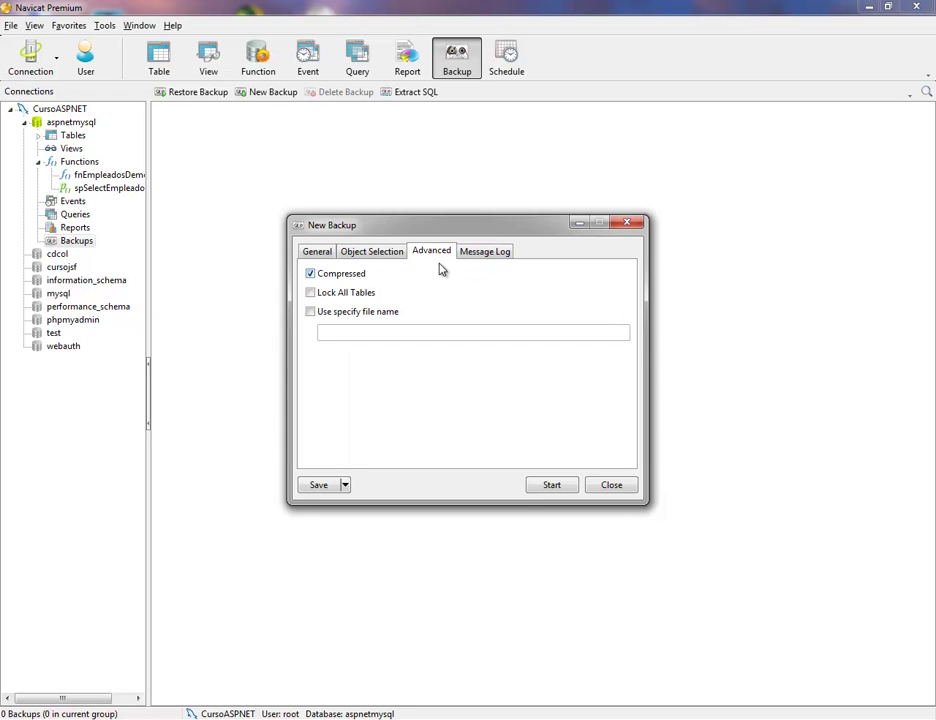
left_click(481, 256)
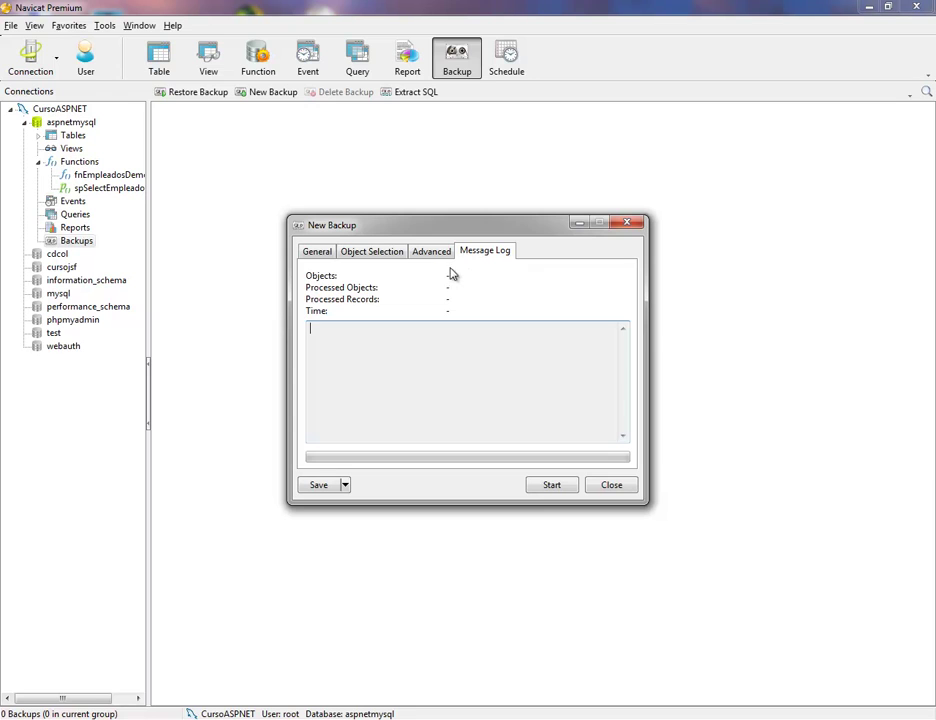
Step: Add the backup comment "Respaldo del Dia 07-02-2016" and run the backup
left_click(324, 256)
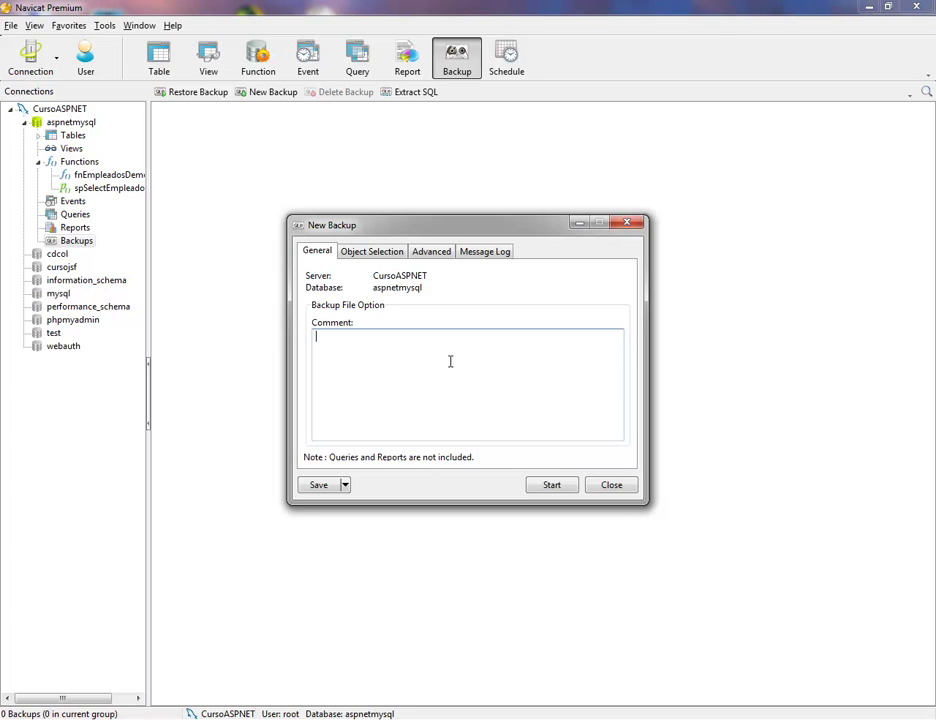
type("Respaldo del Día 07-02-2016")
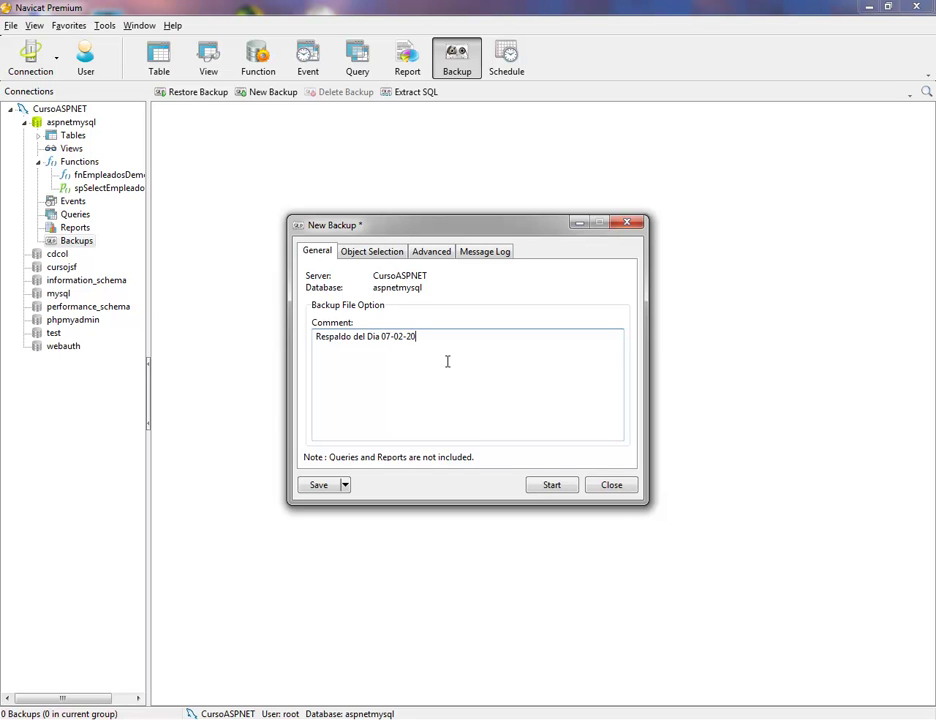
left_click(552, 486)
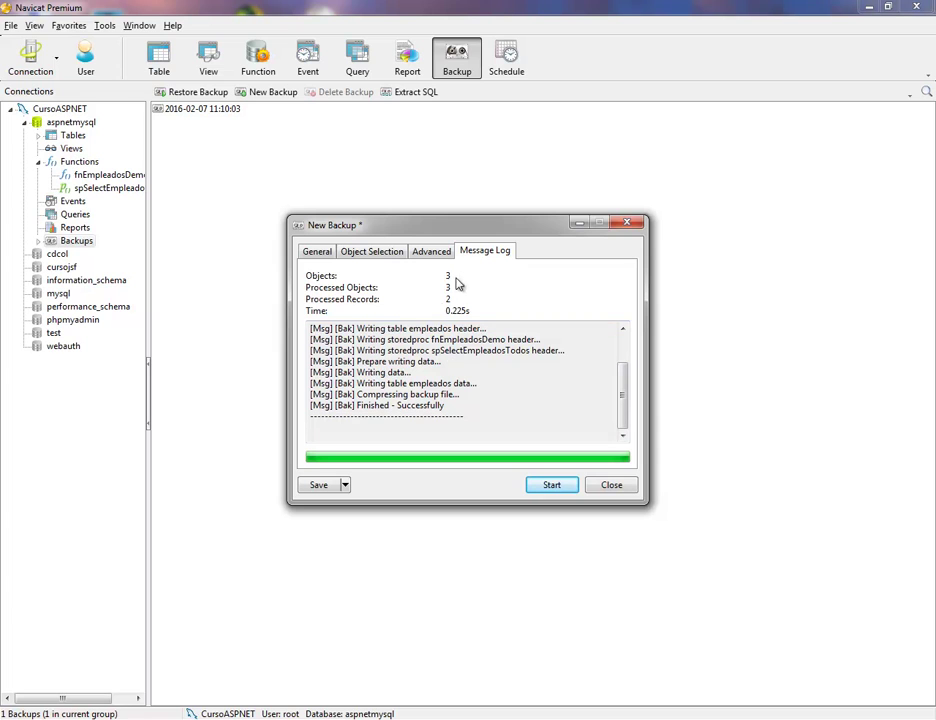
mouse_move(623, 412)
left_mouse_down()
mouse_move(623, 384)
mouse_move(623, 428)
left_mouse_up()
Step: Save the backup settings as a profile named Respaldo_07022016 and close the backup dialog
left_click(320, 486)
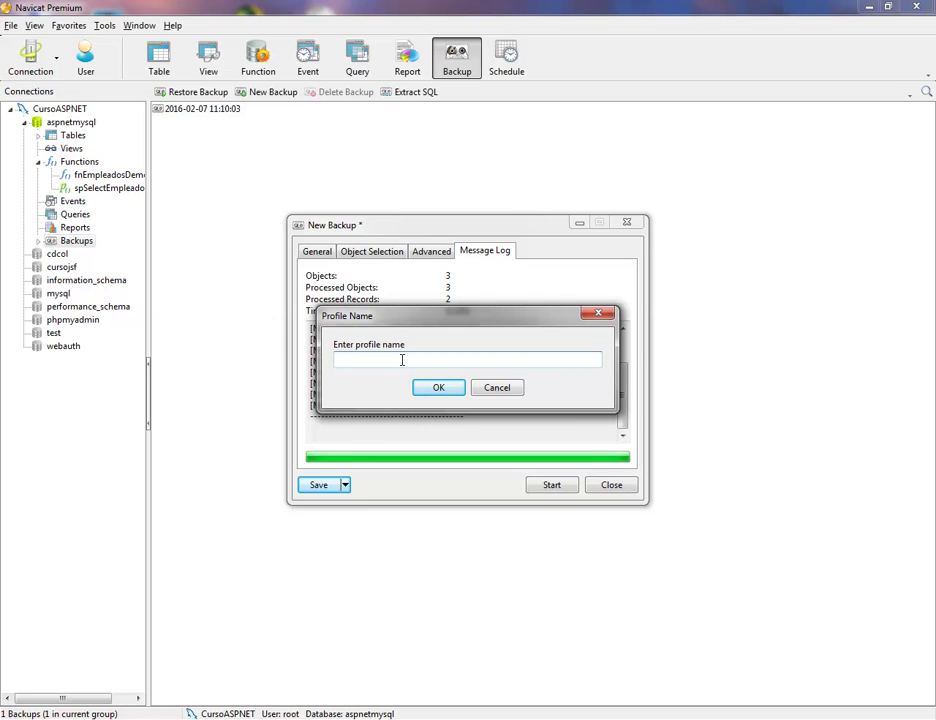
type("Respaldo07")
key("BackSpace")
key("BackSpace")
type("_070220")
left_click(438, 388)
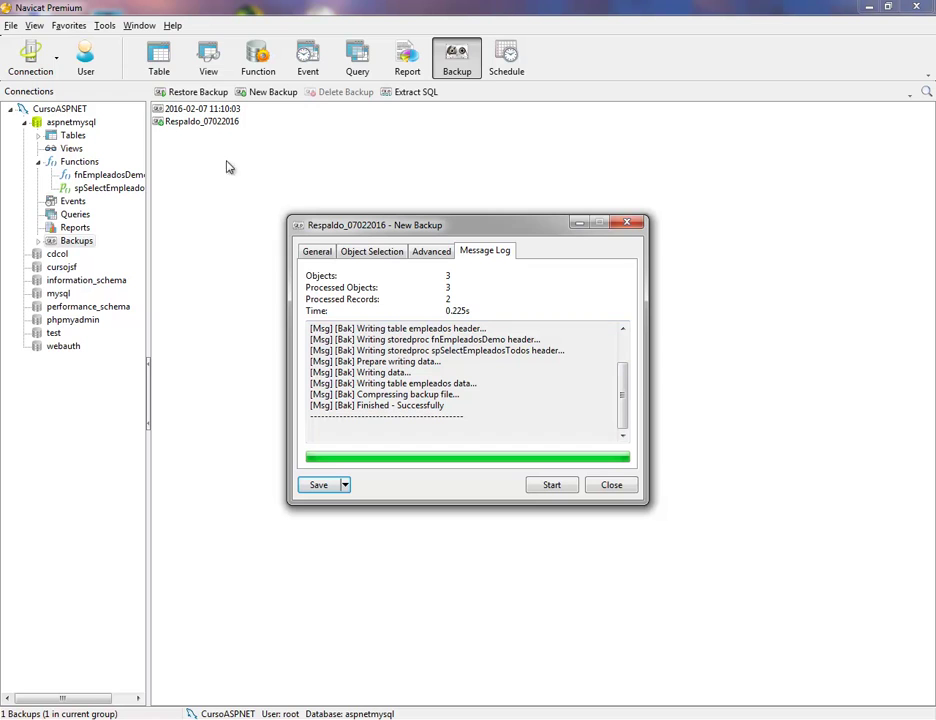
left_click(610, 487)
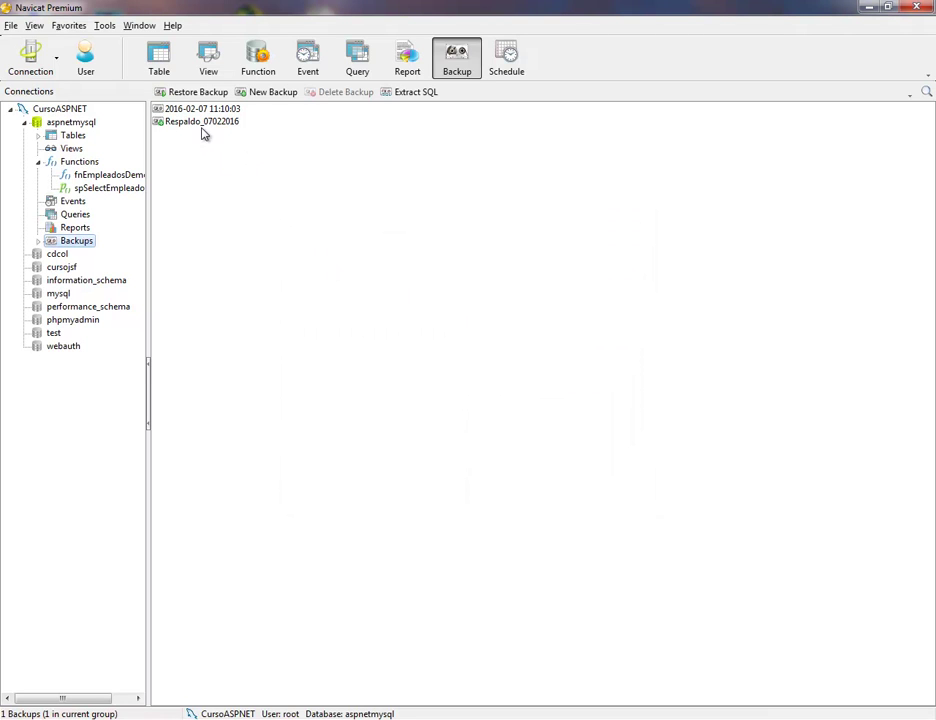
Step: Open the Respaldo_07022016 profile, review its object selection, advanced options and message log, and close it
left_click(206, 123)
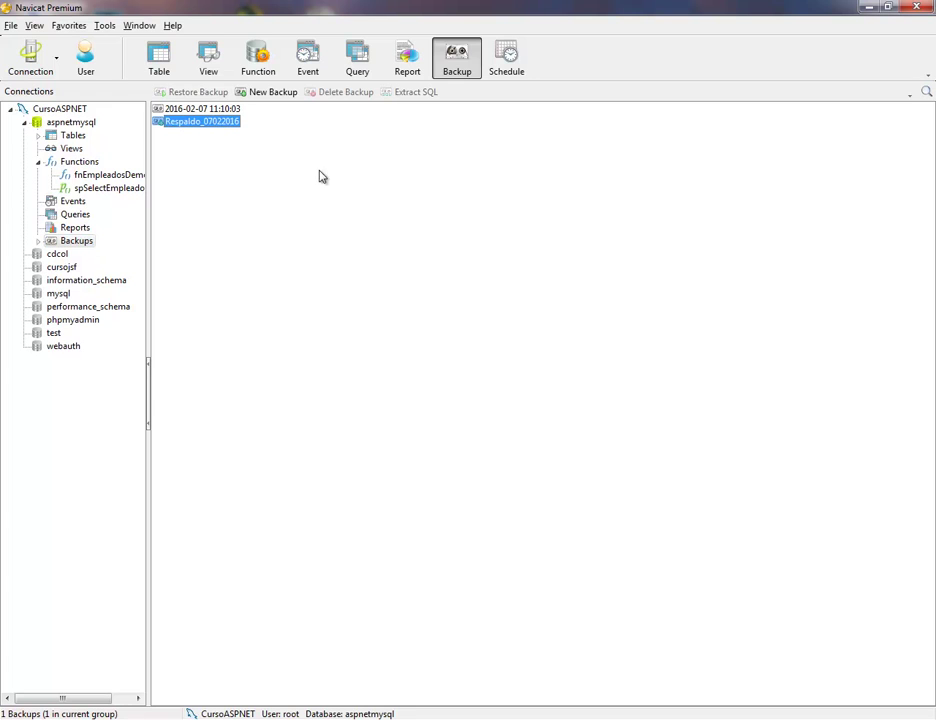
double_click(224, 125)
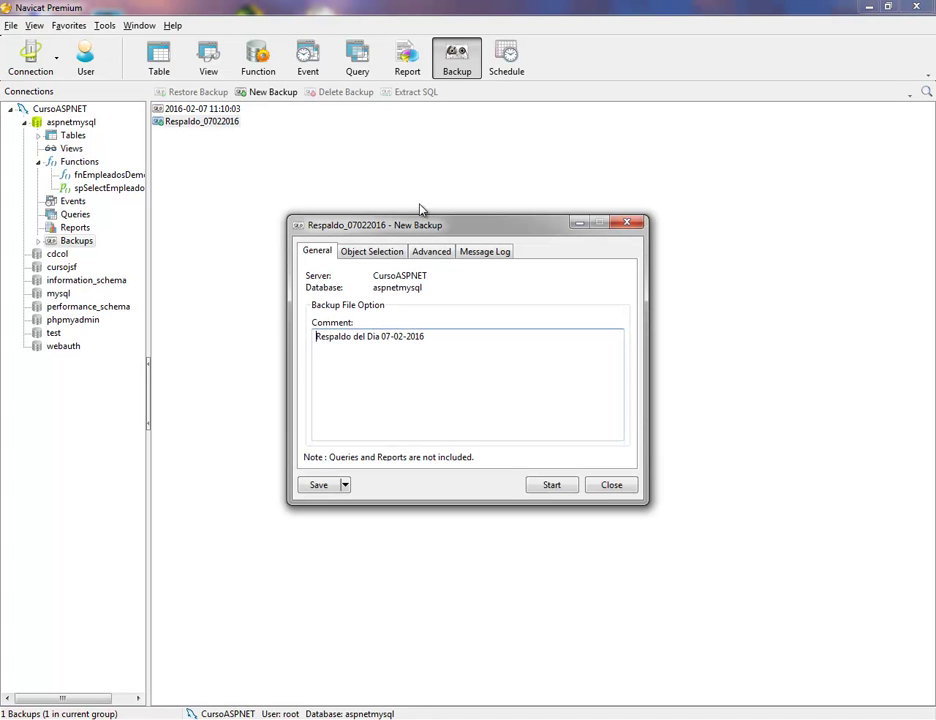
left_click(378, 258)
left_click(435, 257)
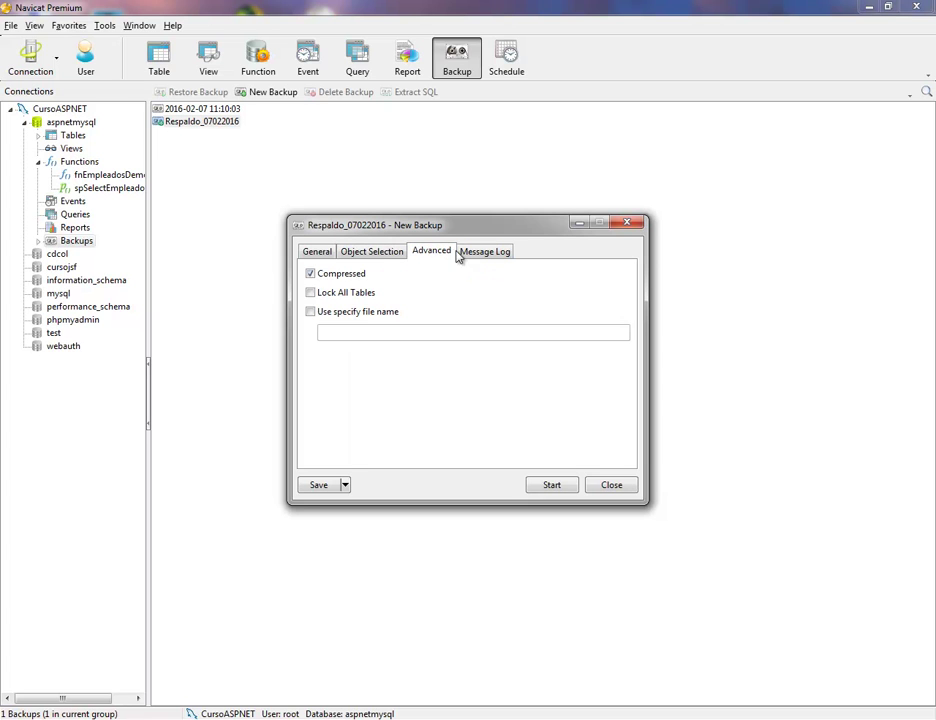
left_click(484, 253)
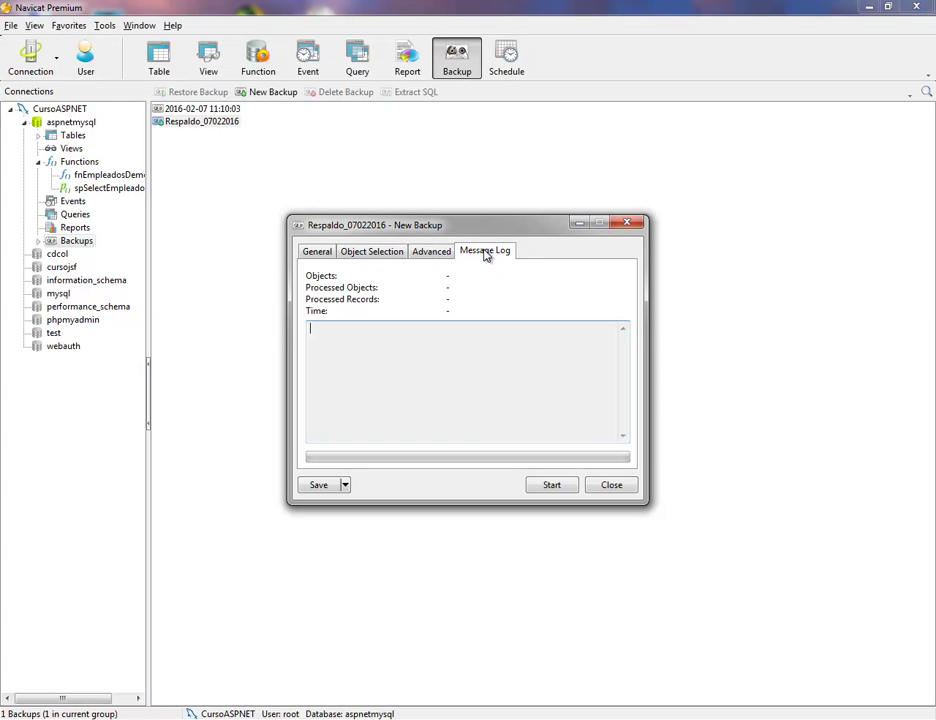
left_click(609, 484)
Step: Open the finished backup's restore dialog and examine its file information, object selection, advanced options and message log
left_click(207, 110)
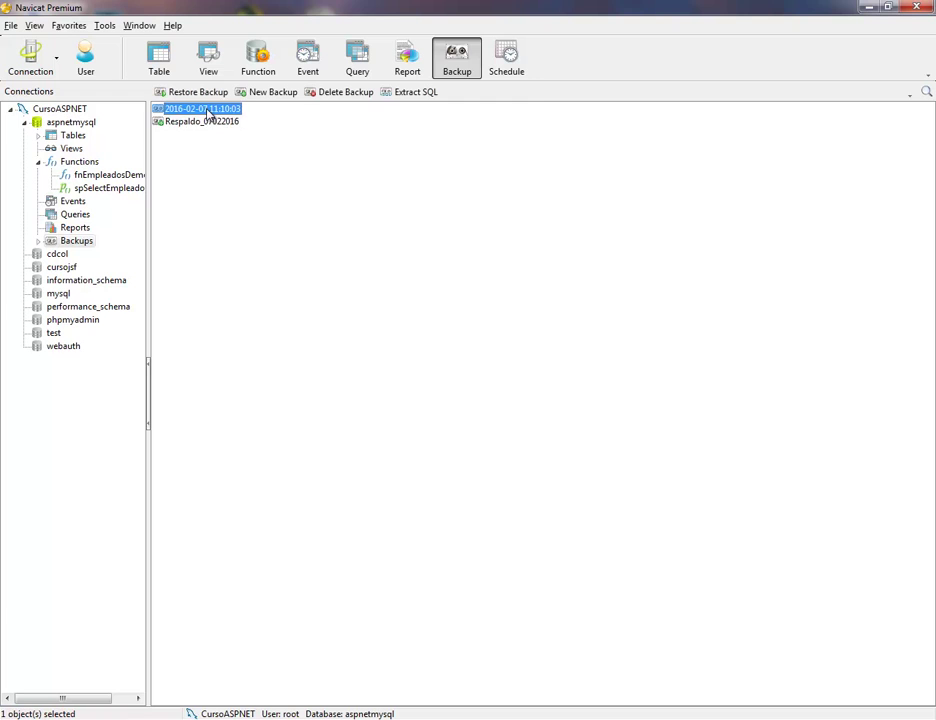
double_click(210, 117)
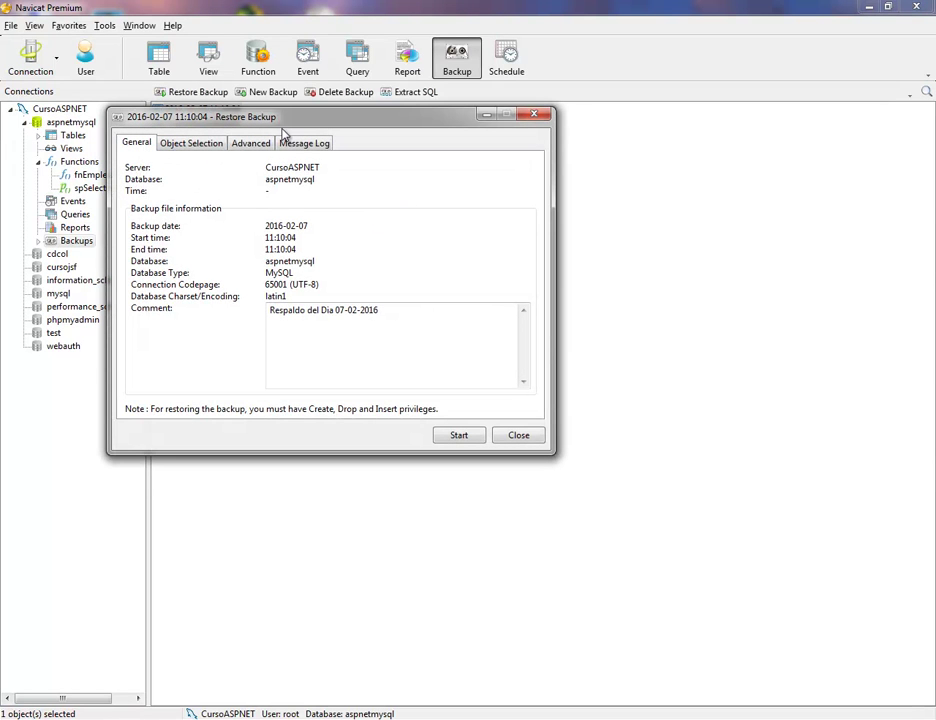
left_click_drag(287, 118, 462, 228)
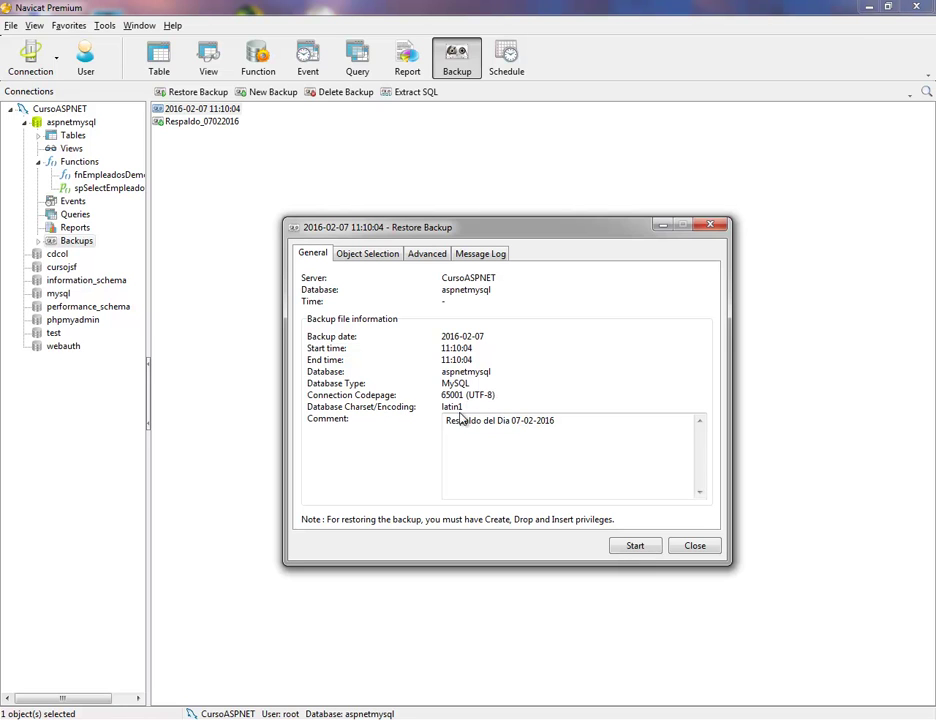
left_click(360, 256)
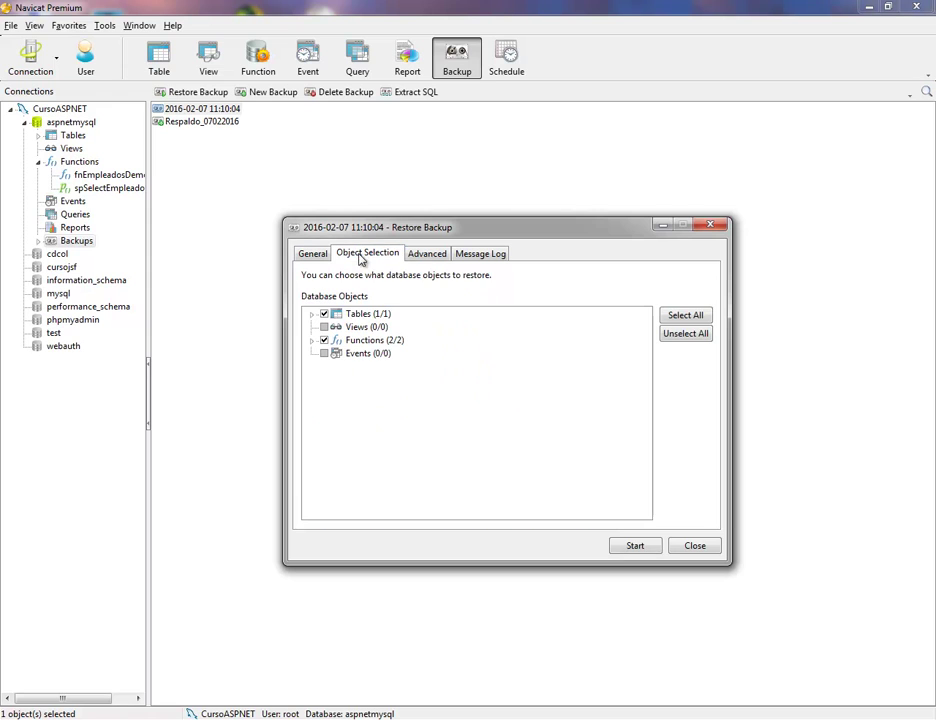
left_click(427, 256)
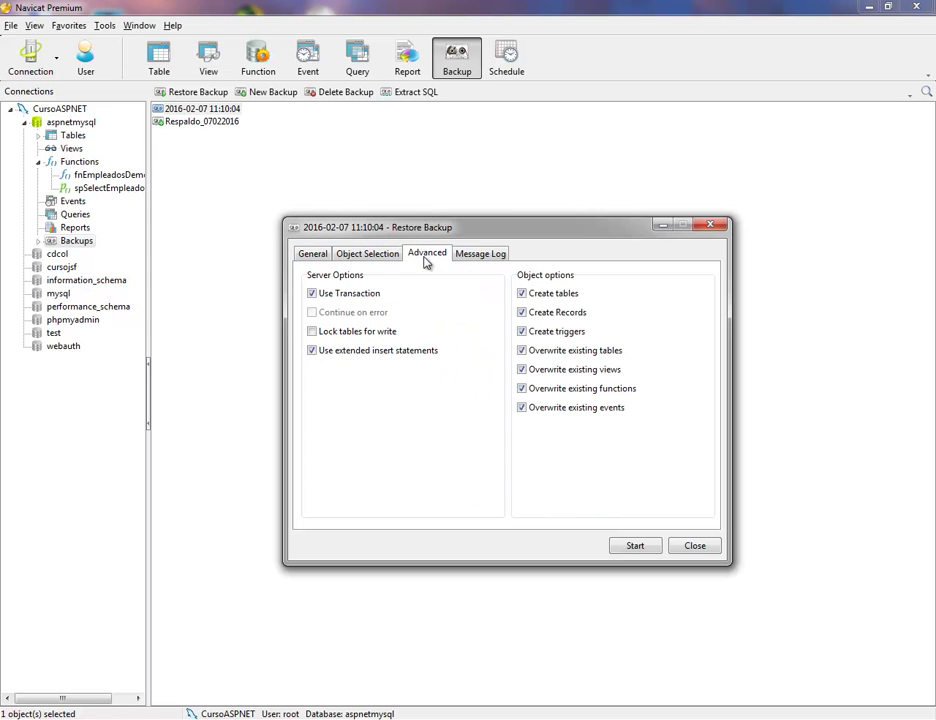
left_click(476, 257)
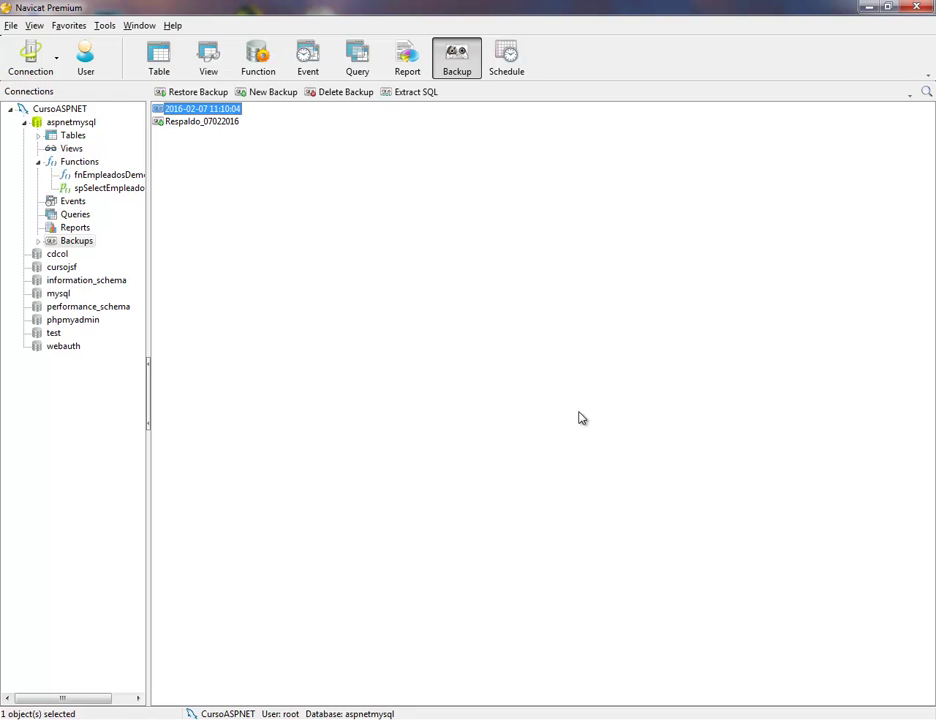
left_click(200, 121)
left_click(268, 144)
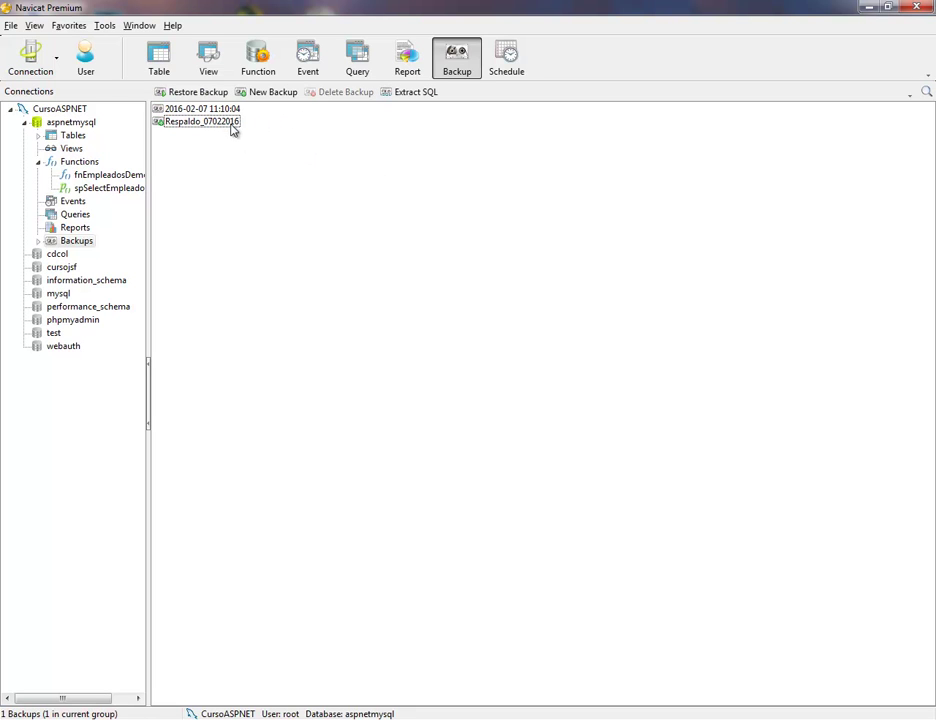
left_click(200, 108)
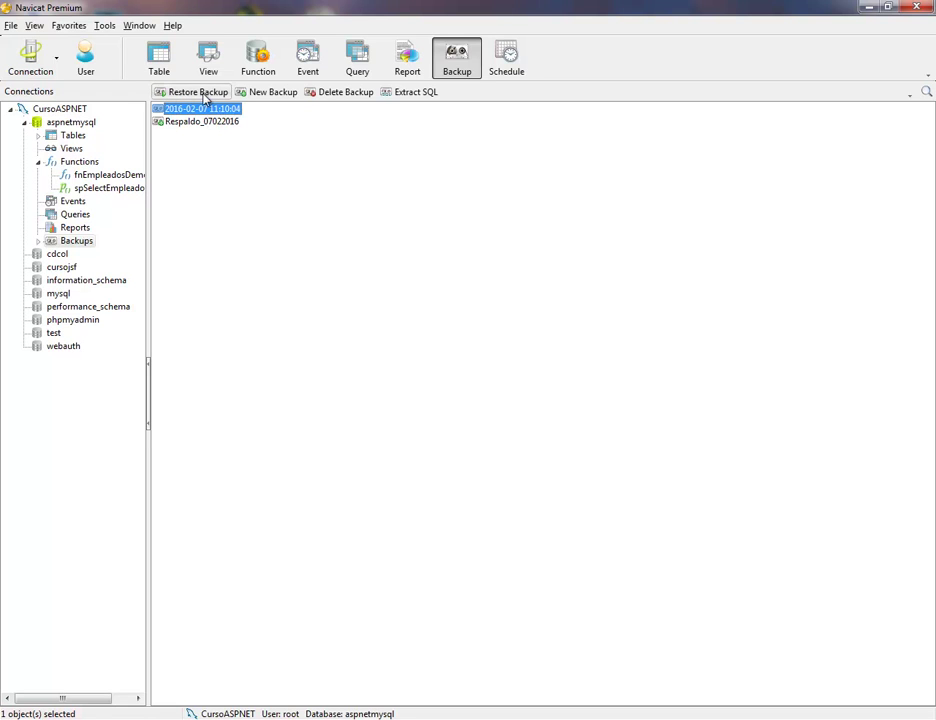
left_click(415, 96)
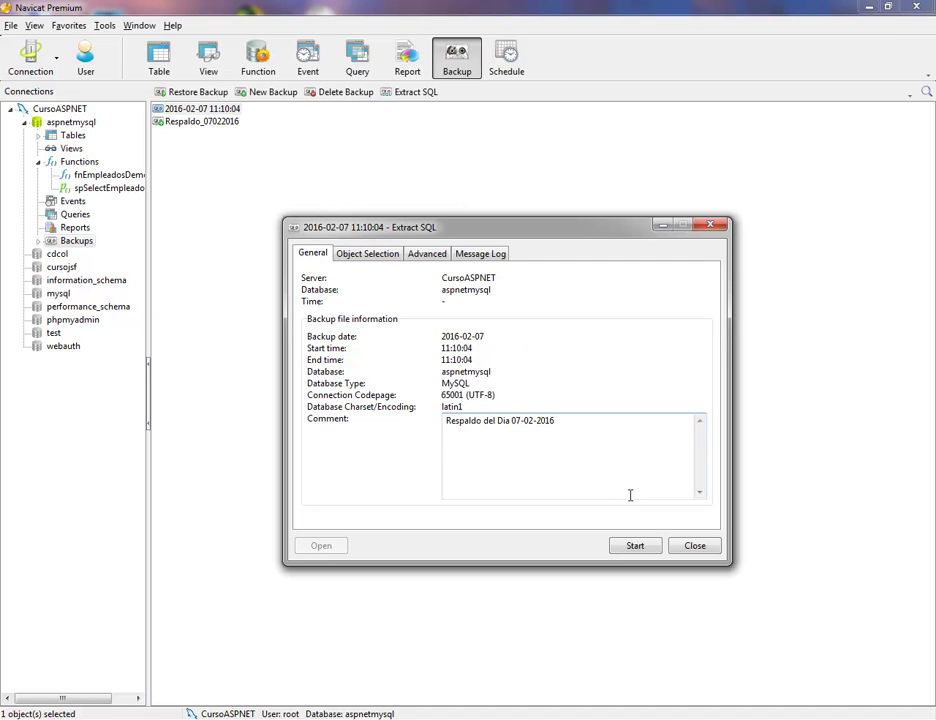
left_click(636, 546)
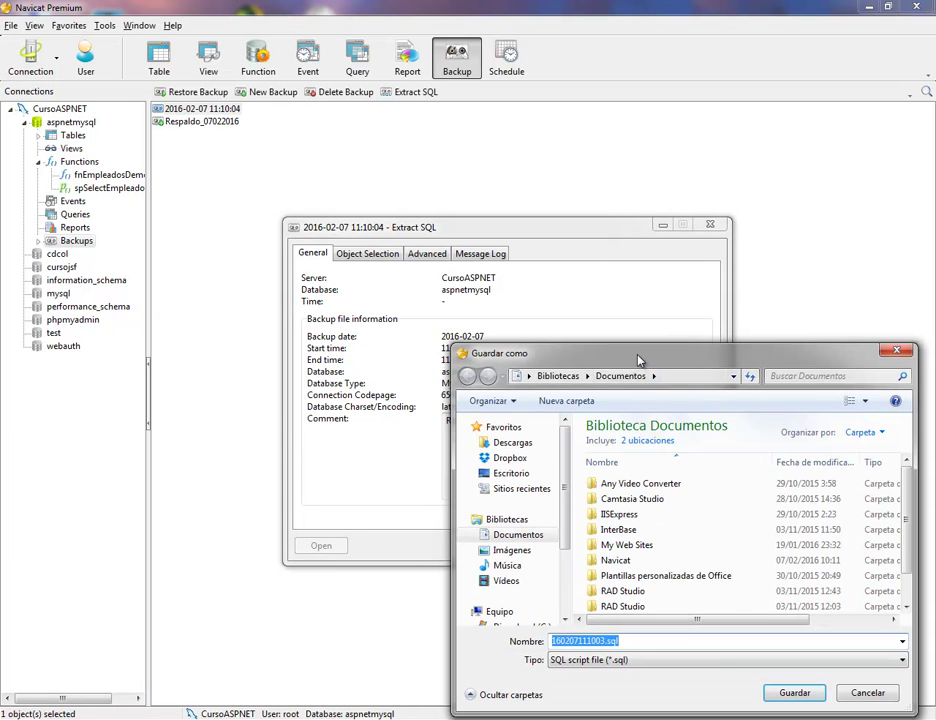
left_click_drag(630, 360, 389, 229)
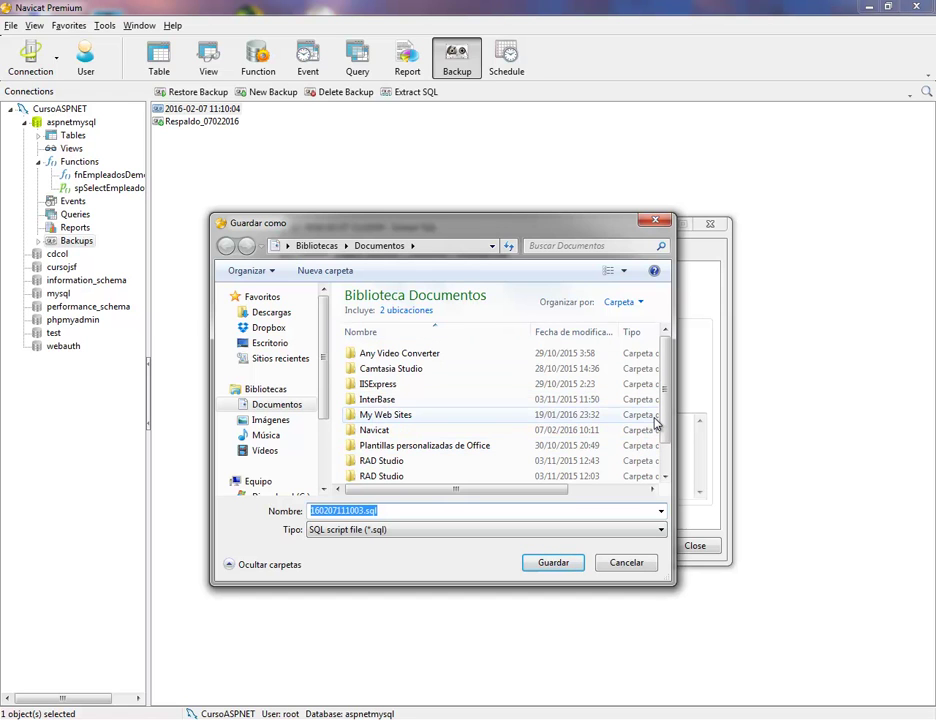
Step: Create a new folder in the Documents library for storing the extracted SQL script
scroll(664, 390, "down", 2)
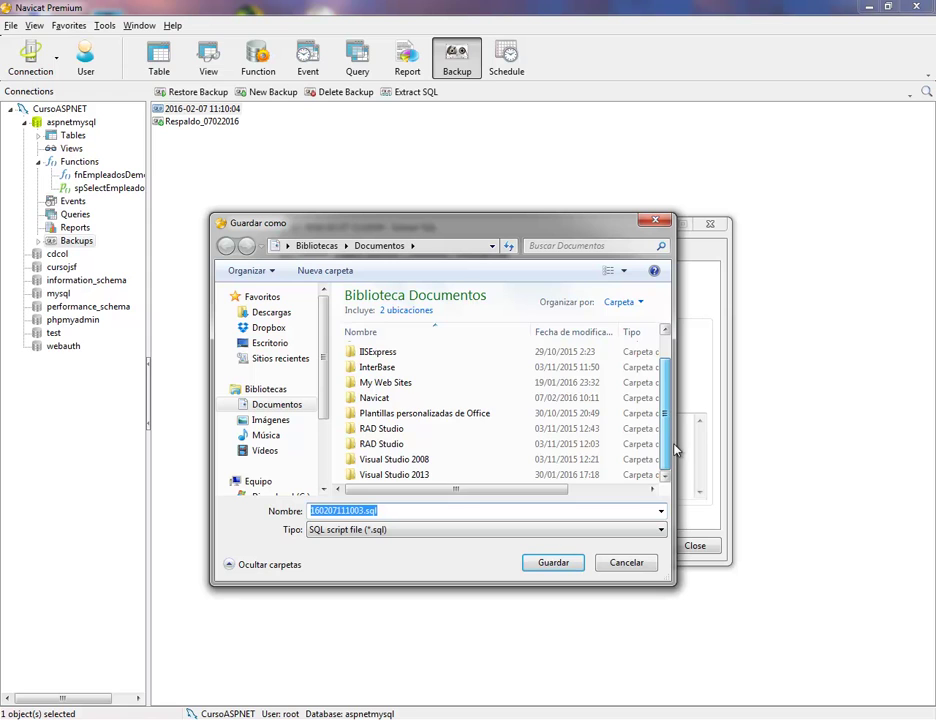
left_click(635, 489)
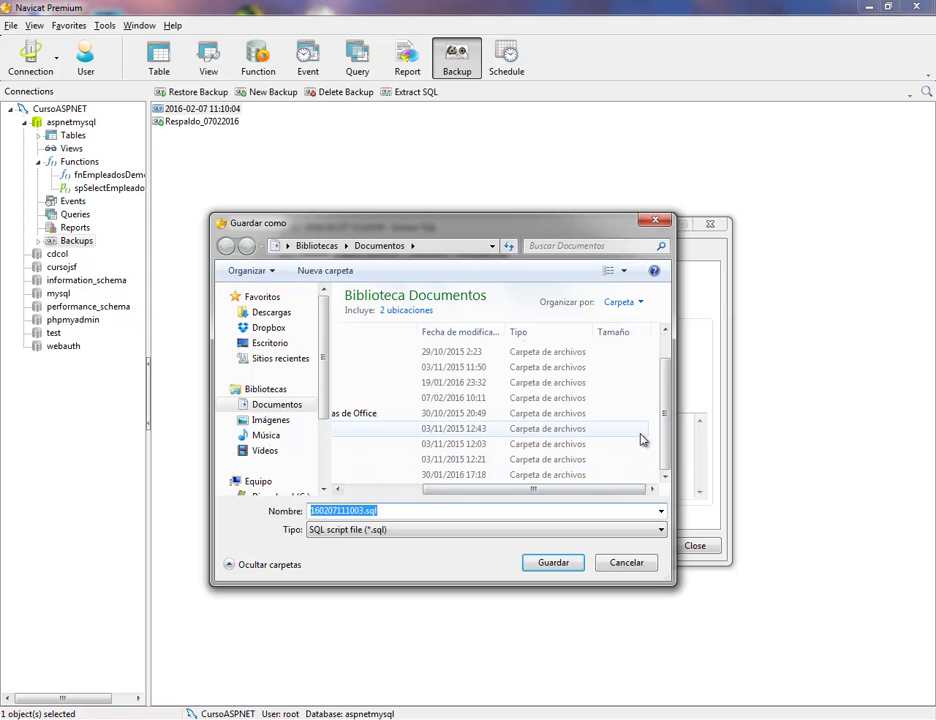
right_click(652, 375)
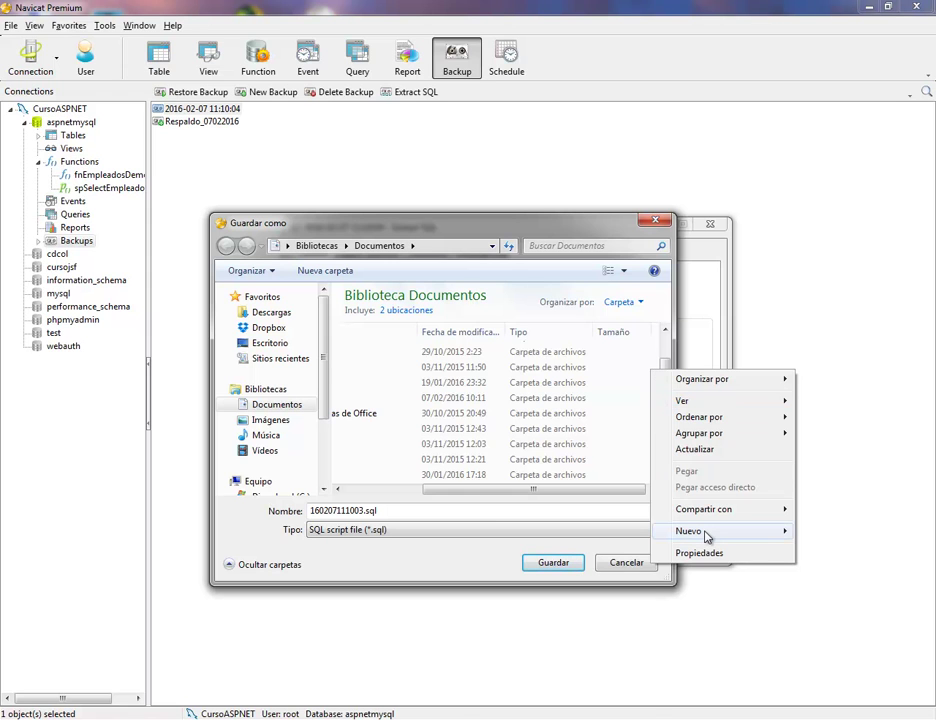
mouse_move(705, 537)
left_click(474, 533)
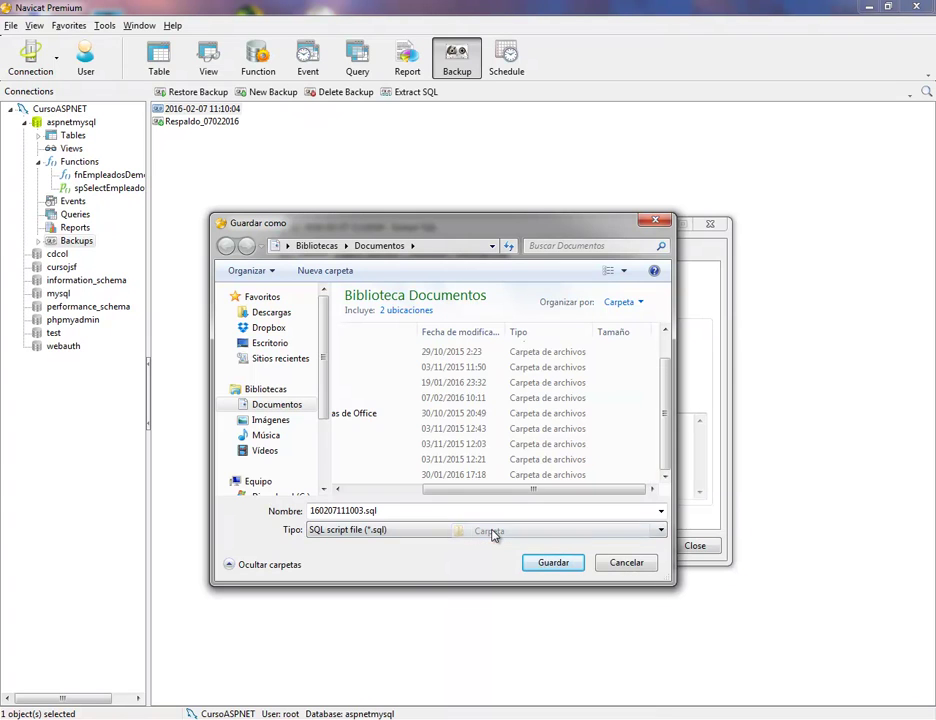
left_click(405, 489)
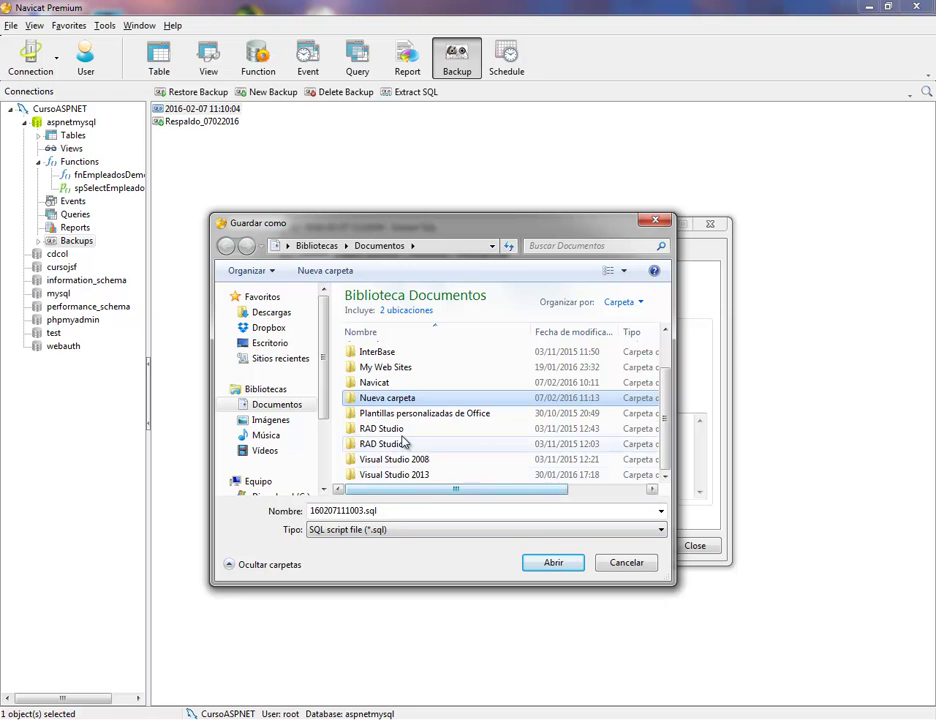
Step: Rename the new folder in the Documents library as PruebaRespaldoASPNET-MYSQL
right_click(392, 404)
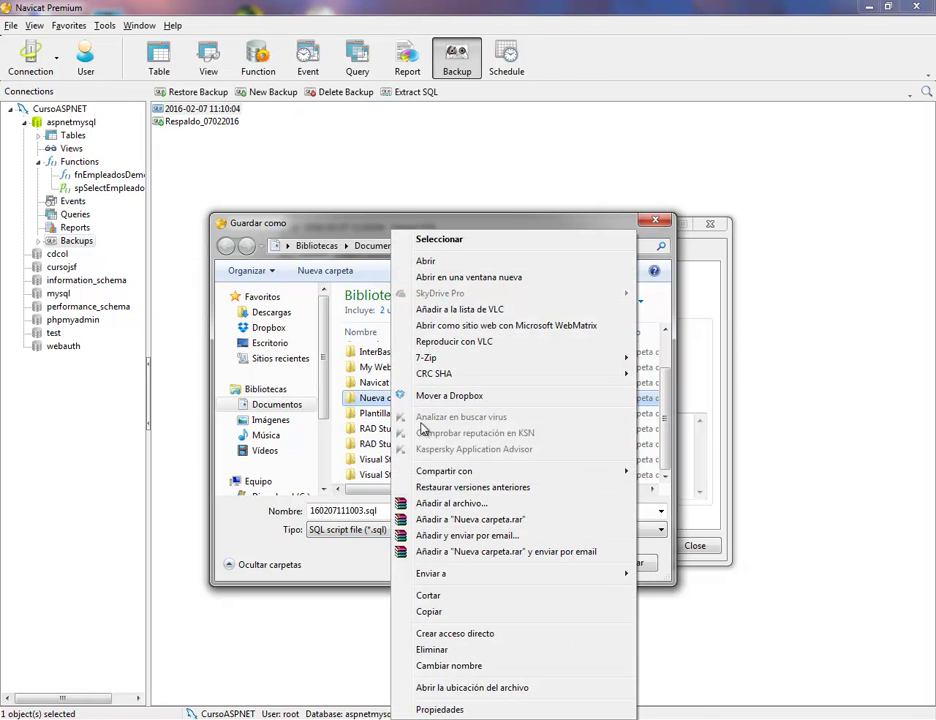
left_click(460, 666)
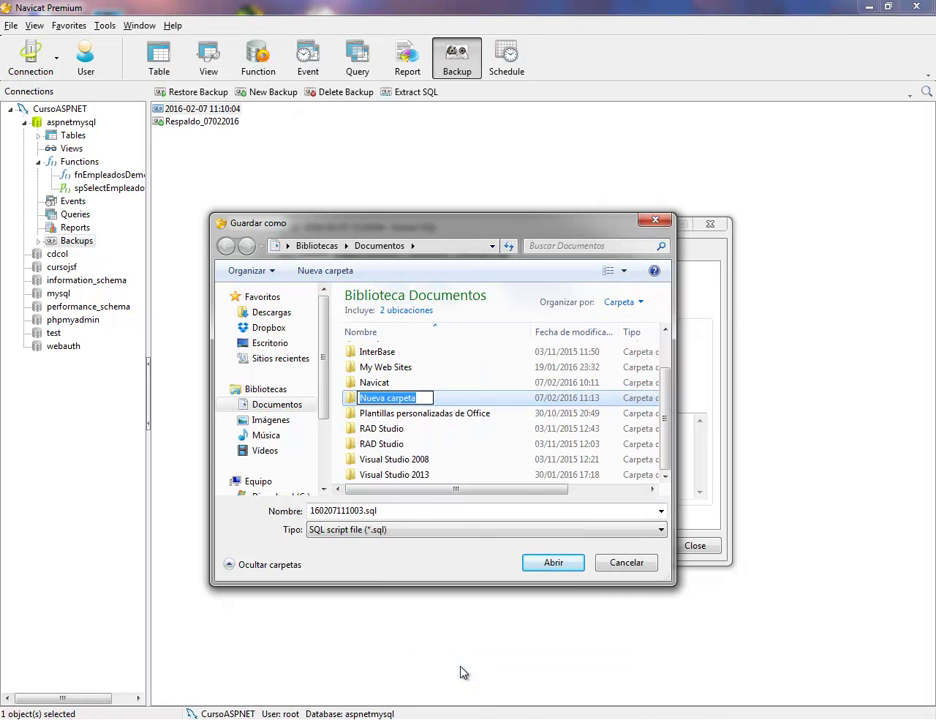
type("Pfr")
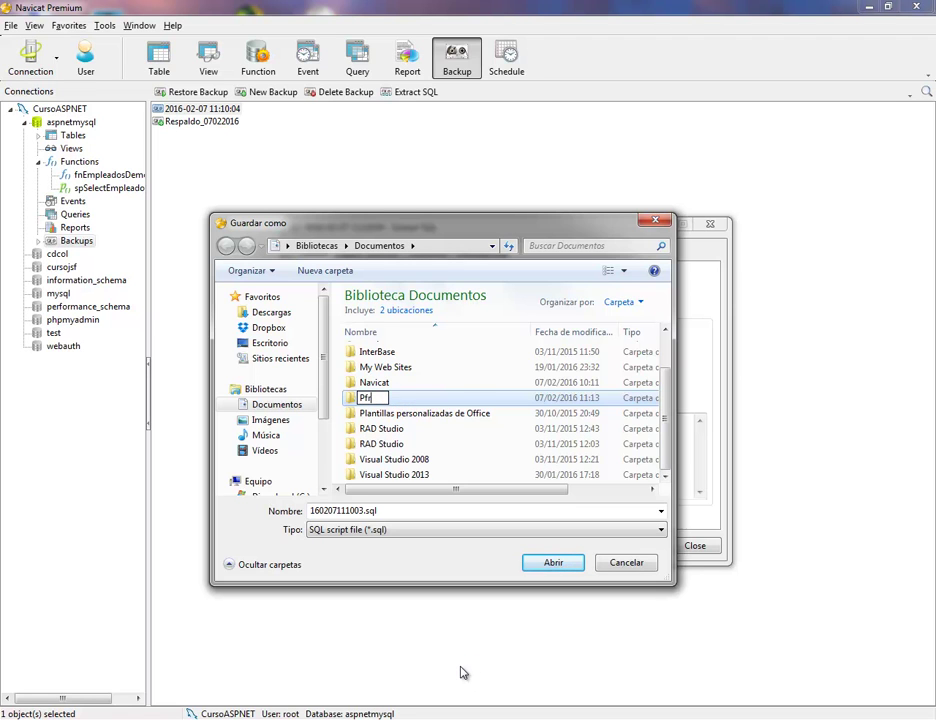
key("BackSpace")
key("BackSpace")
type("ruebaRespaldoASPN")
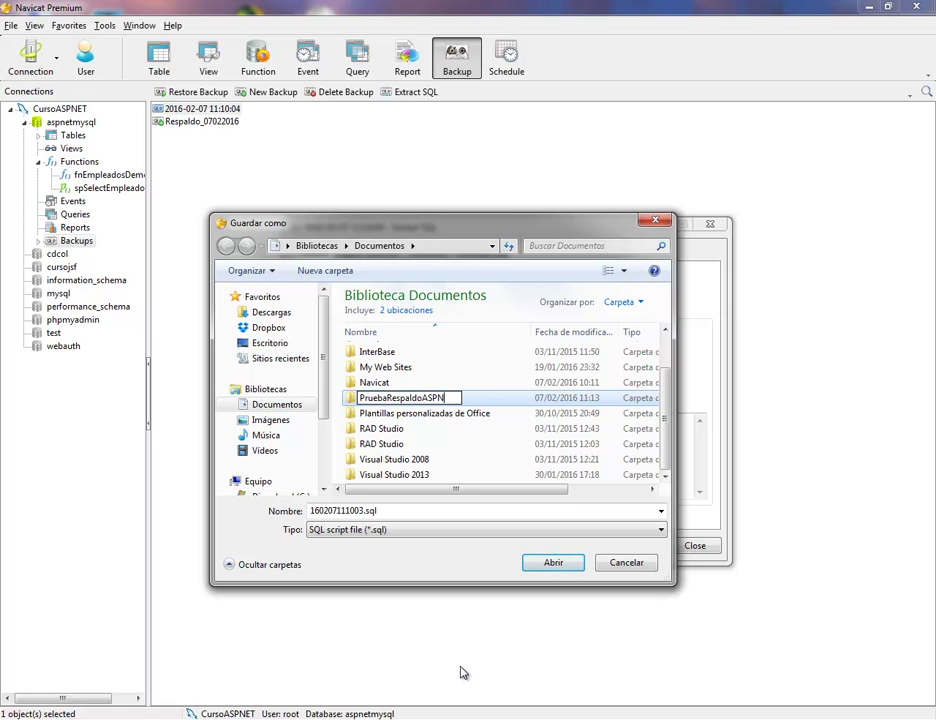
type("ET-MYSQL")
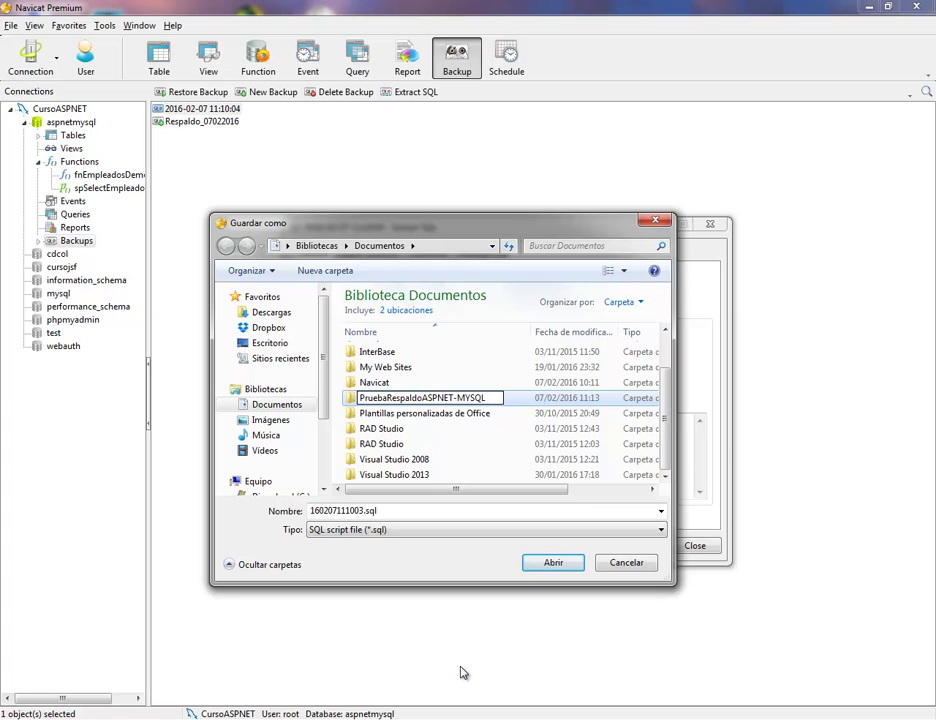
left_click(376, 228)
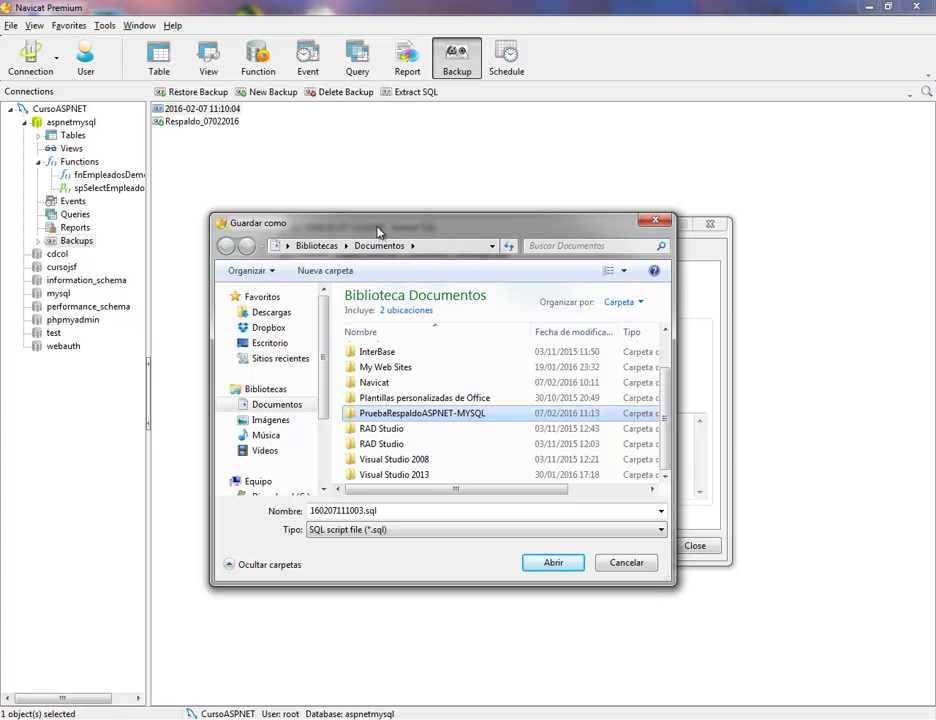
Step: Save the extracted SQL script as aspnetmysql-07022016.sql inside the PruebaRespaldoASPNET-MYSQL folder and close the extraction dialog
double_click(421, 417)
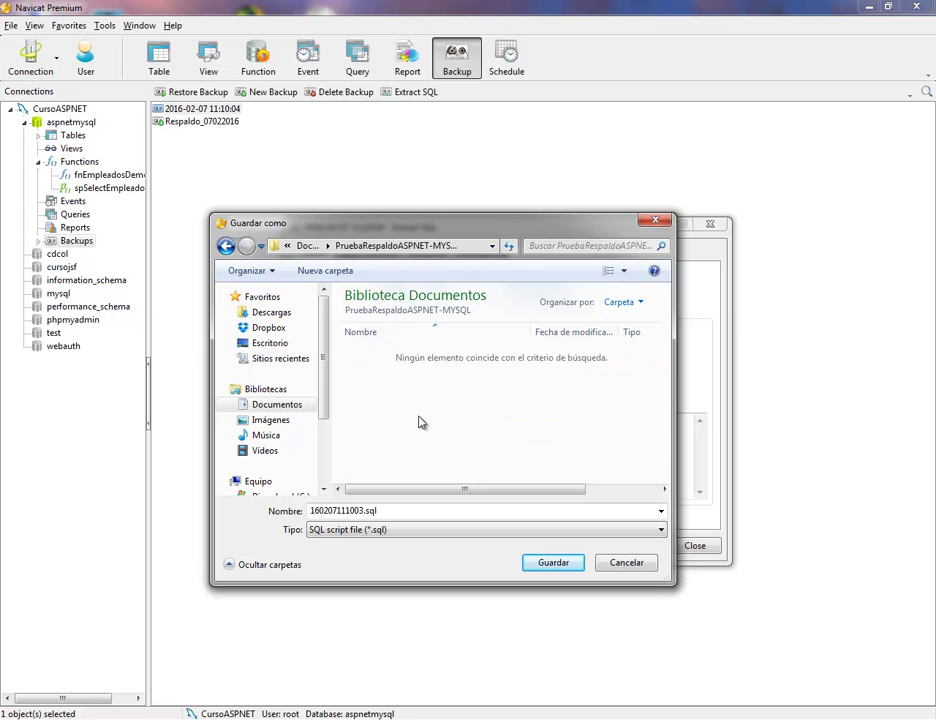
double_click(331, 512)
left_click(363, 511)
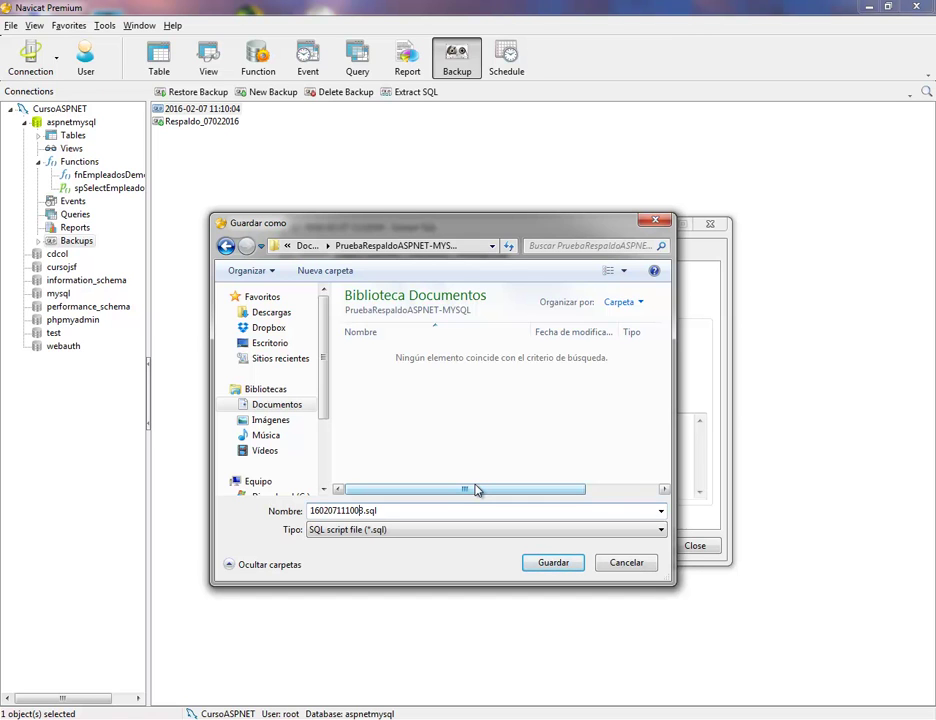
key("Right")
key("Right")
key("Right")
key("Right")
key("Left")
key("Left")
key("Left")
key("Left")
key("Left")
key("Right")
key("Right")
key("Right")
key("Right")
key("Right")
key("Right")
key("shift+Right")
key("shift+Right")
key("shift+Right")
key("shift+Right")
key("shift+Right")
key("shift+Right")
key("shift+Right")
key("shift+Right")
key("shift+Right")
key("shift+Right")
key("BackSpace")
type("aspnetmy")
key("BackSpace")
type("ysql-07022016")
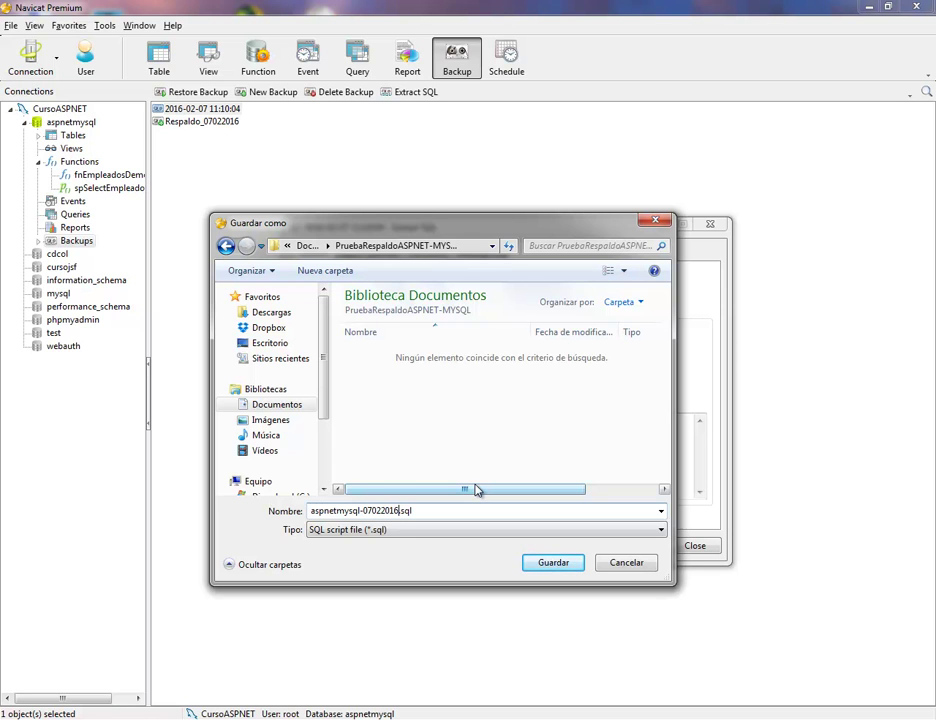
left_click(565, 568)
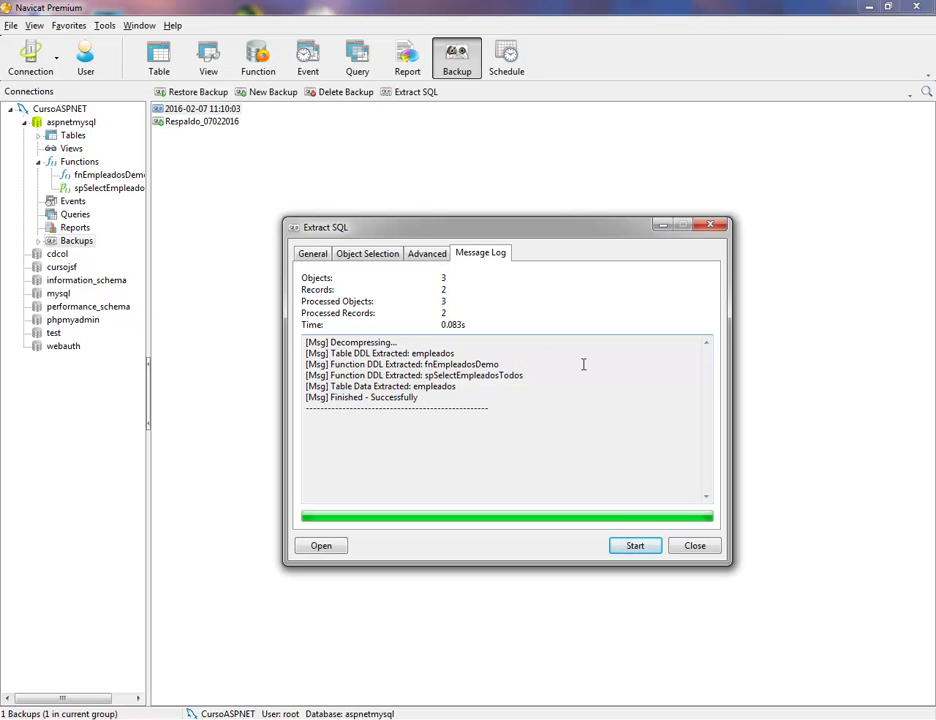
left_click(694, 546)
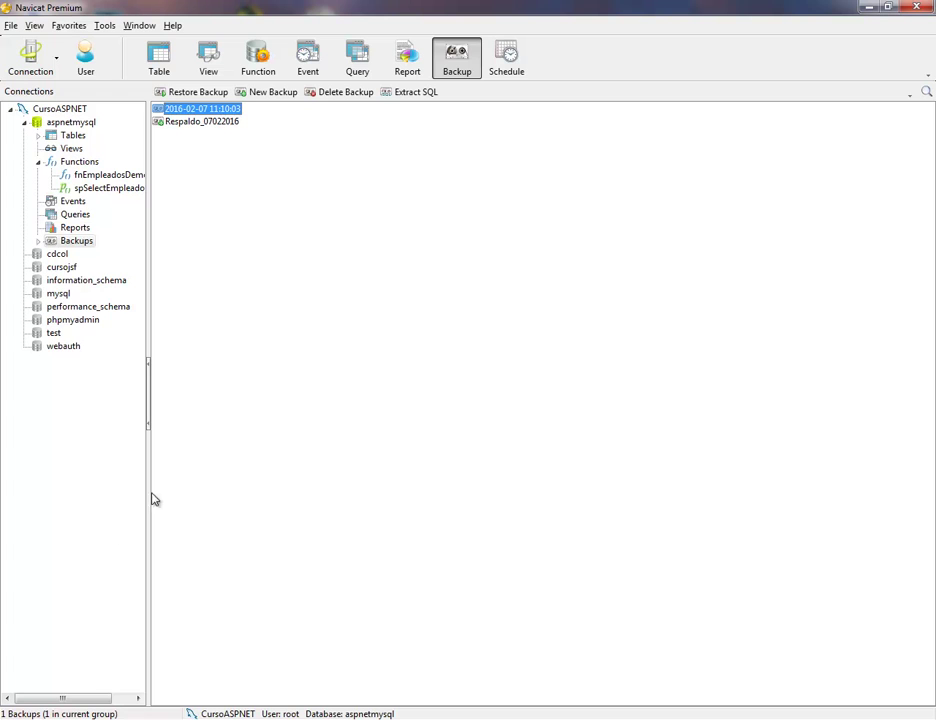
Step: Switch to Windows Explorer, find aspnetmysql-07022016.sql in the Documents subfolder PruebaRespaldoASPNET-MYSQL, and open it in Notepad (Bloc de notas)
key("super")
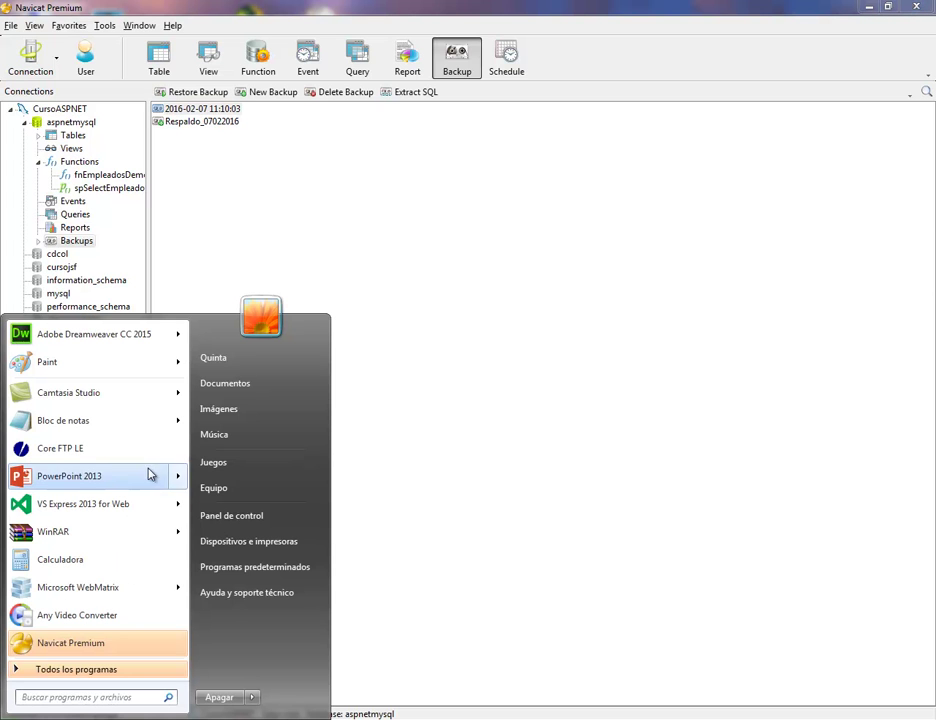
left_click(226, 383)
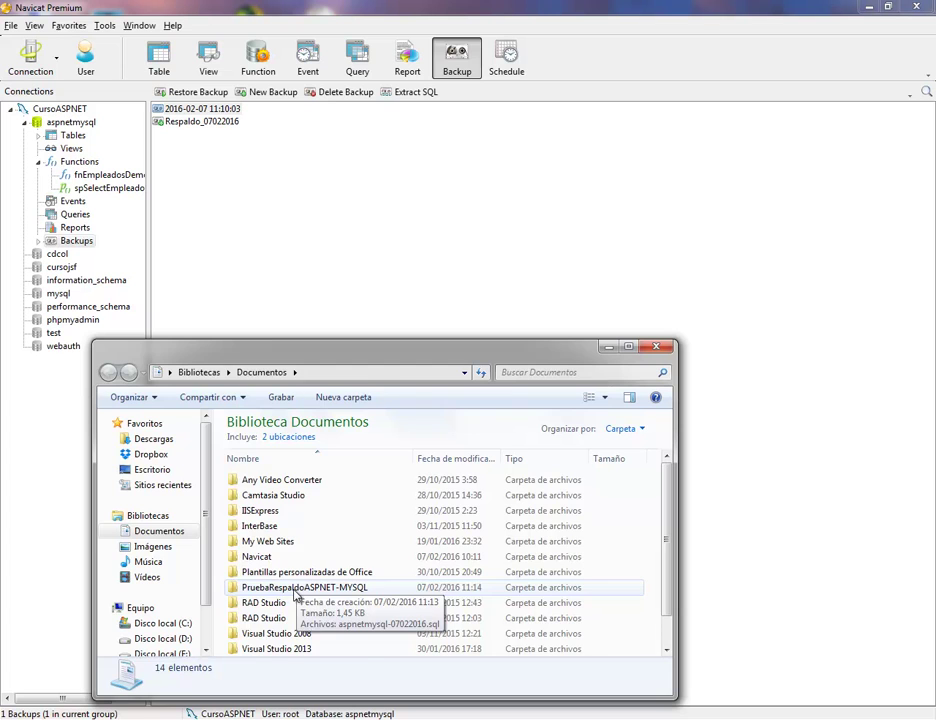
double_click(294, 590)
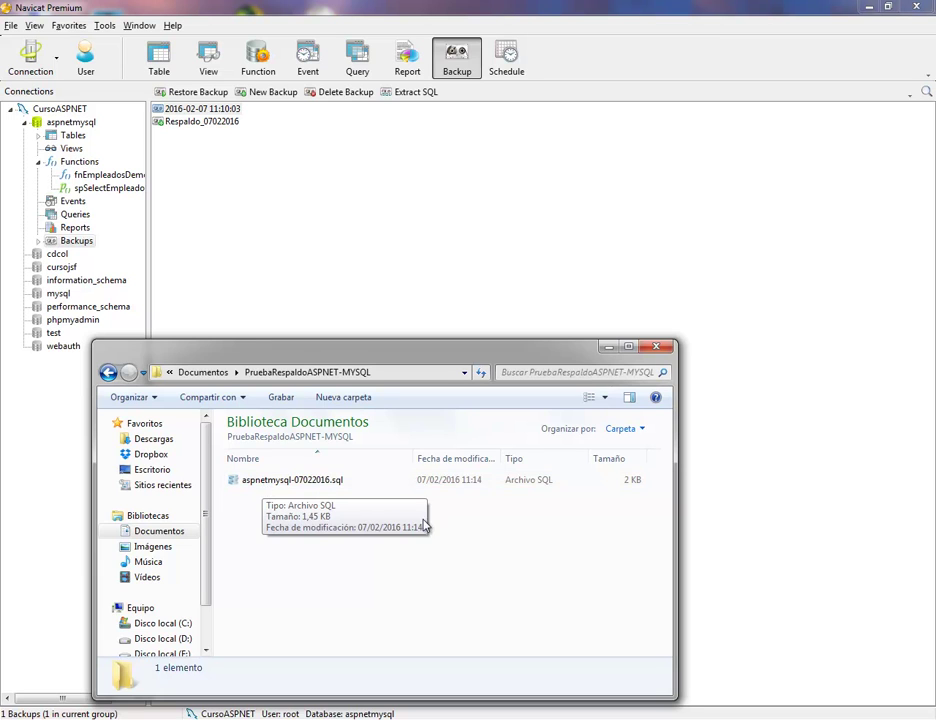
right_click(257, 485)
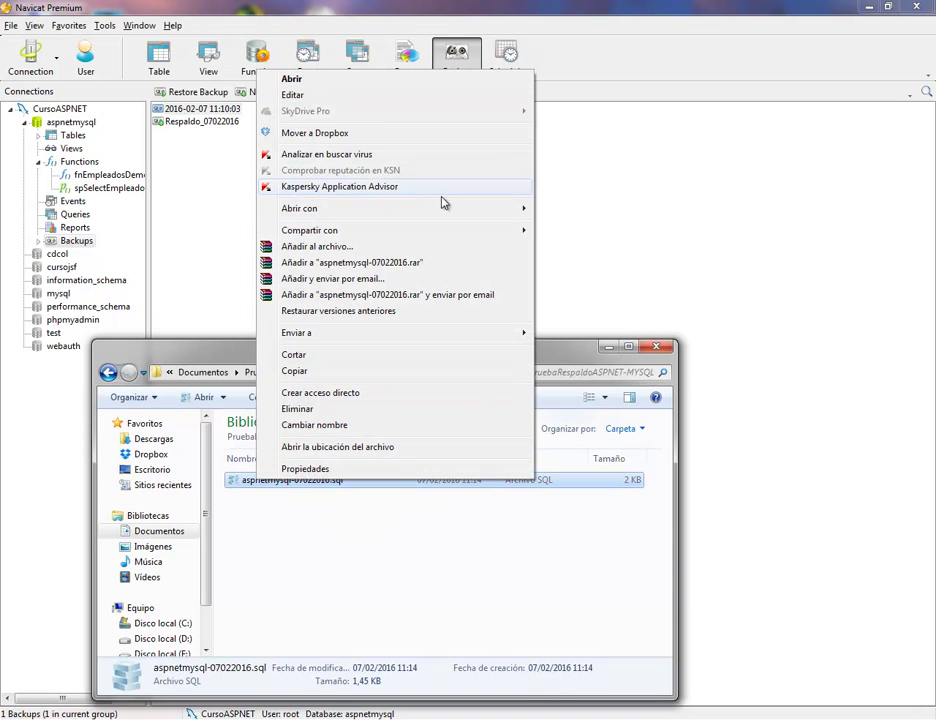
mouse_move(485, 208)
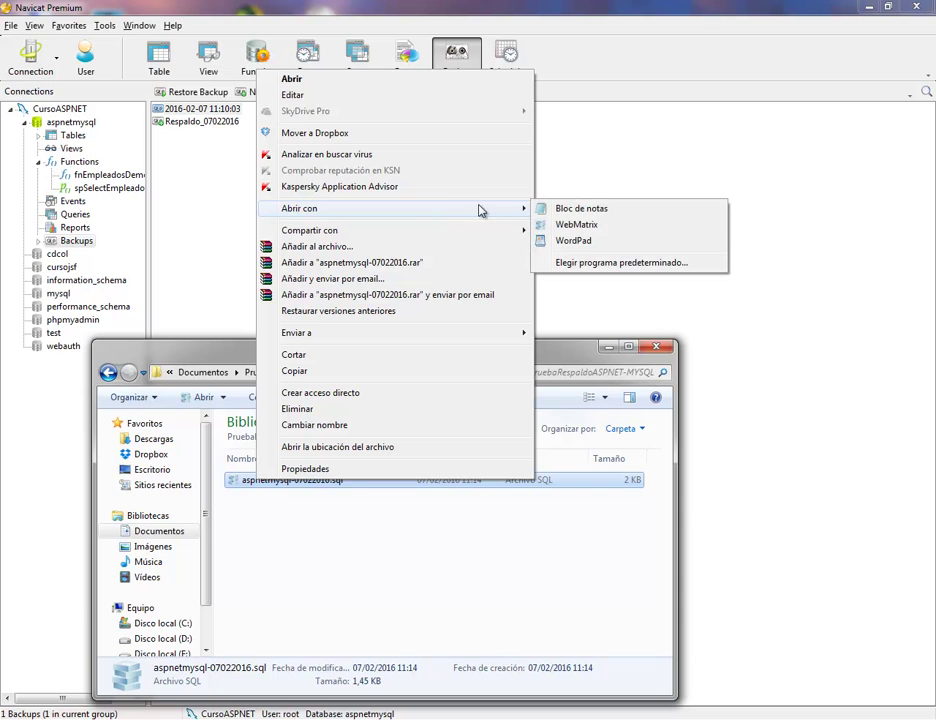
left_click(566, 214)
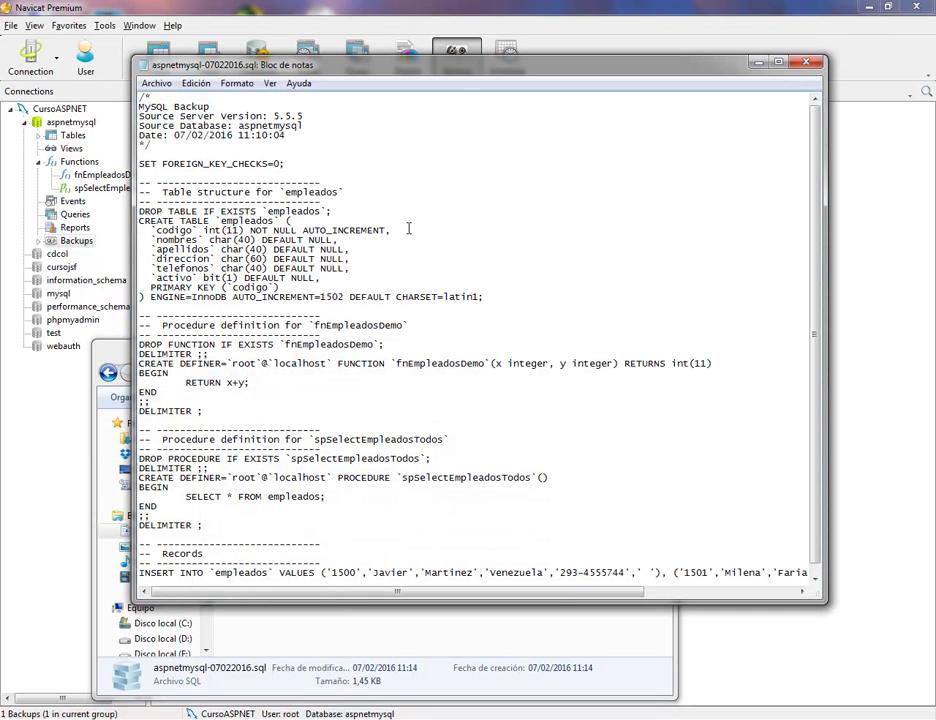
Step: Examine the script's table structure, function and procedure definitions and records, and close the file and its folder window
scroll(720, 220, "down", 1)
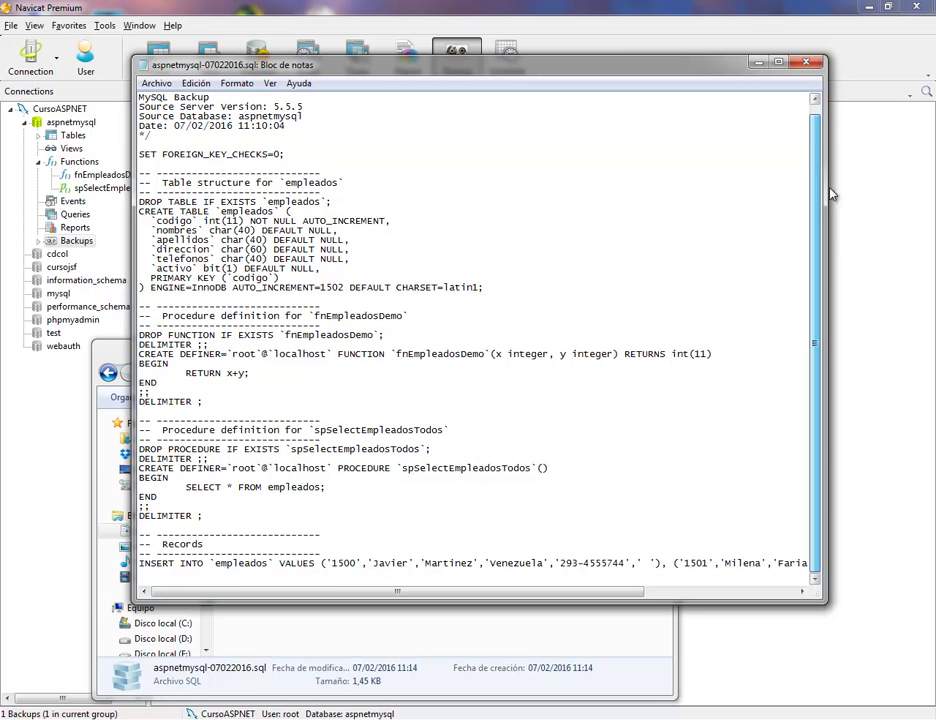
scroll(838, 229, "up", 1)
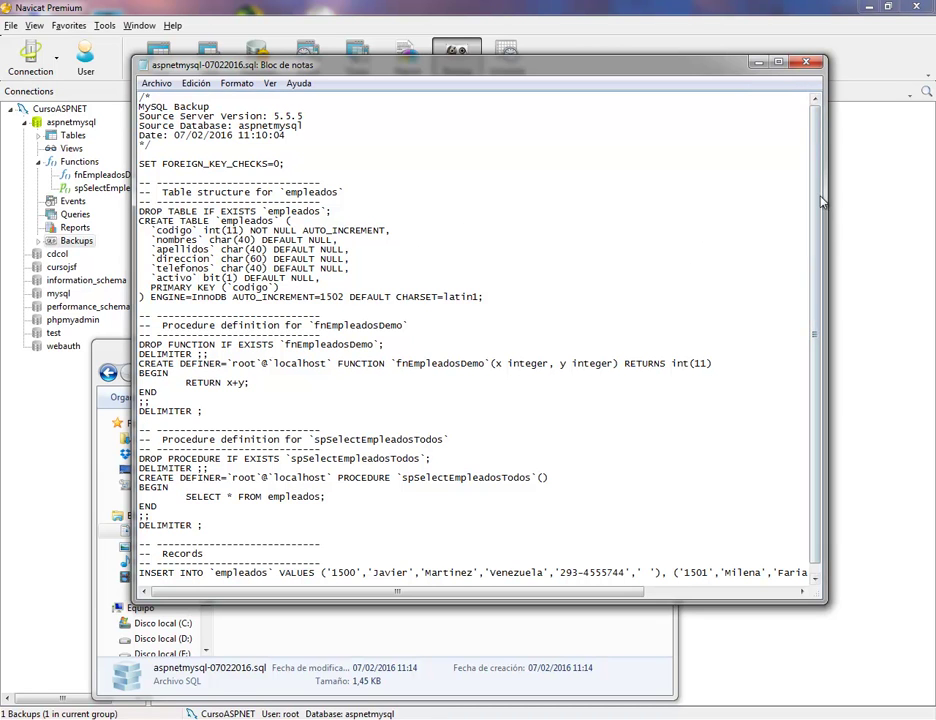
left_click_drag(822, 268, 822, 276)
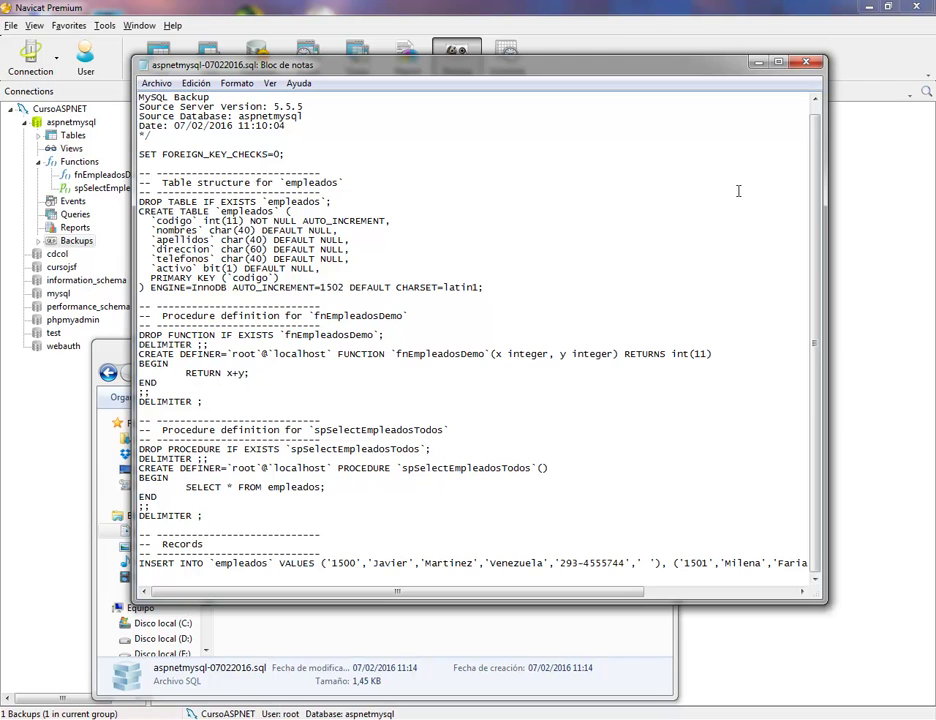
left_click(806, 62)
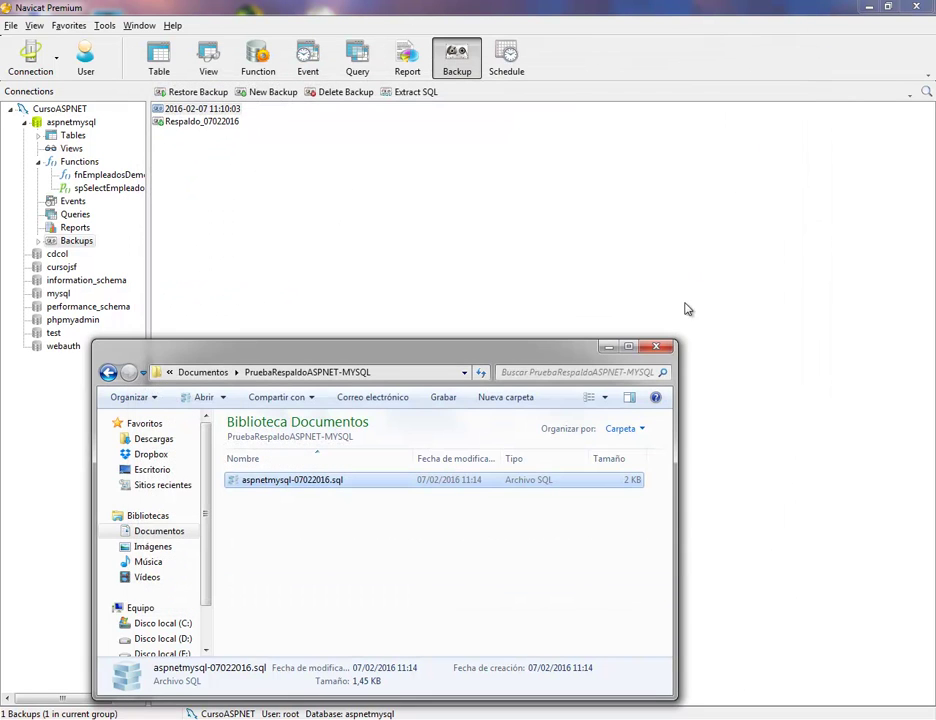
left_click(664, 348)
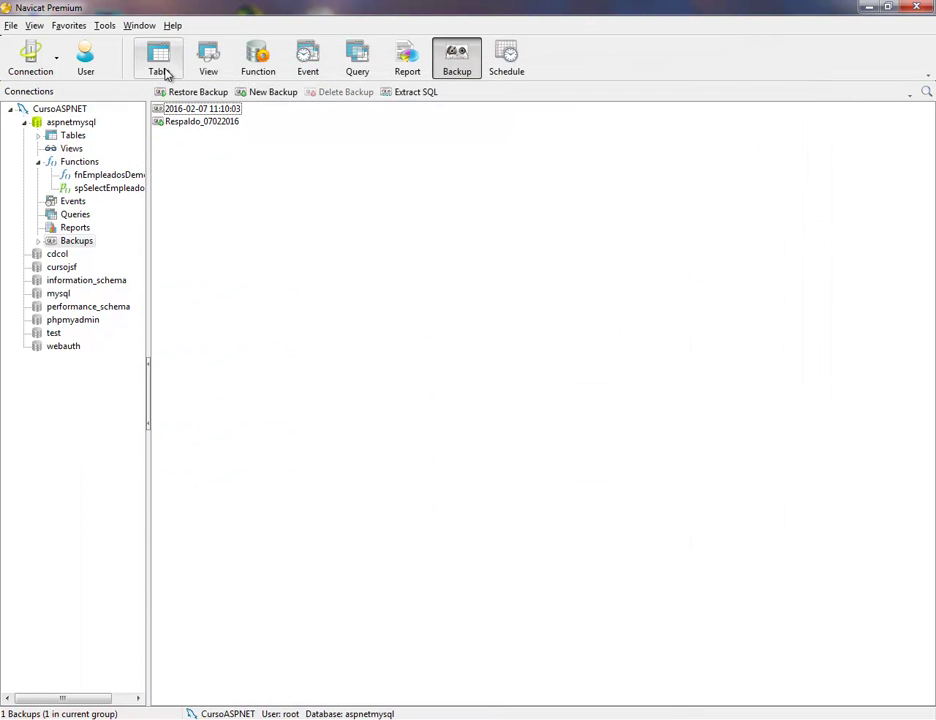
Step: Select the aspnetmysql database under the CursoASPNET connection to list its backups
left_click(62, 110)
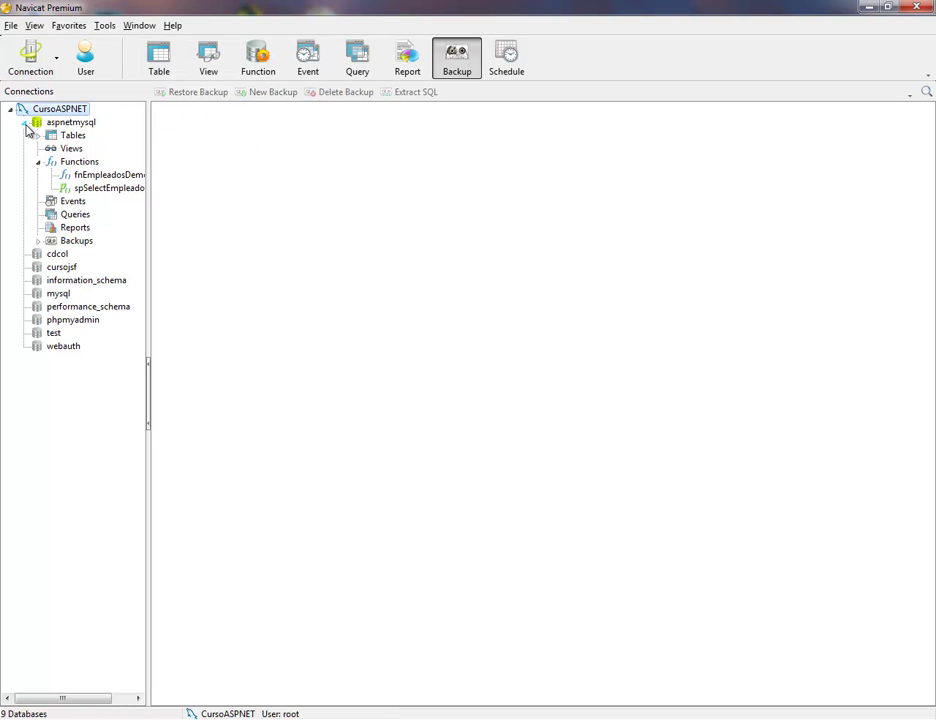
left_click(70, 122)
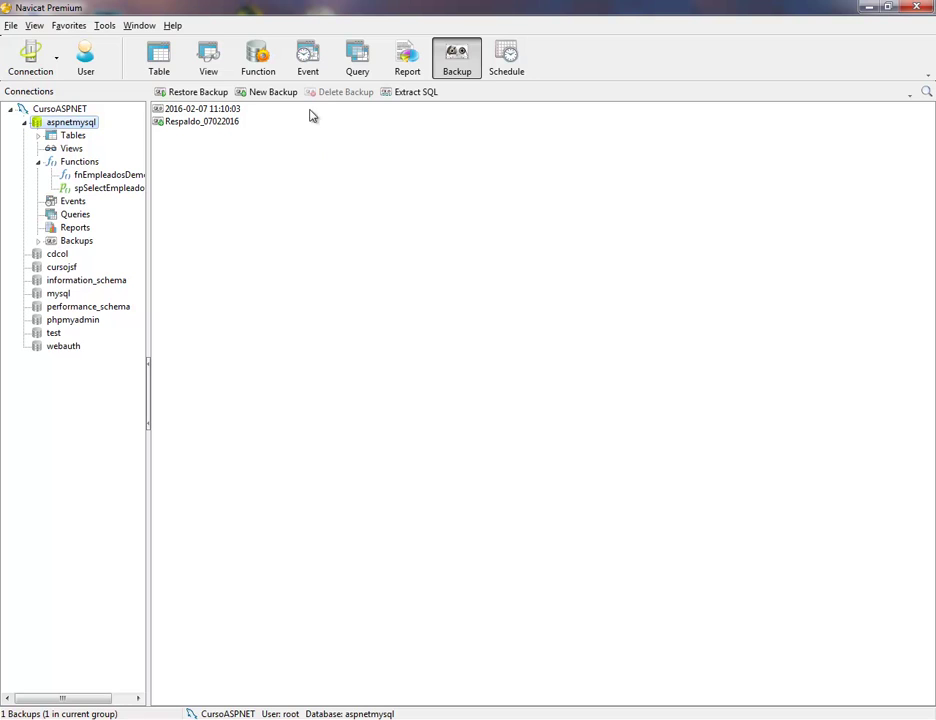